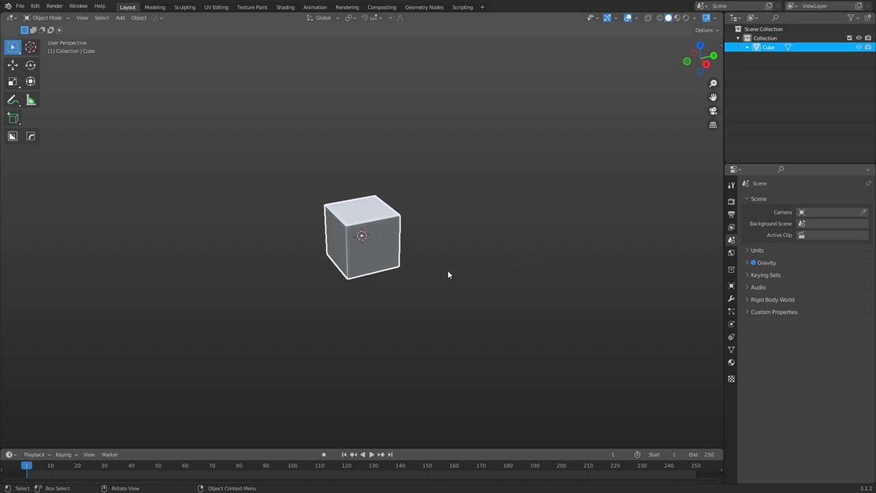
# - Delete the cube's bottom face in Edit Mode and return to Object Mode
pyautogui.scroll(4, 413, 285)
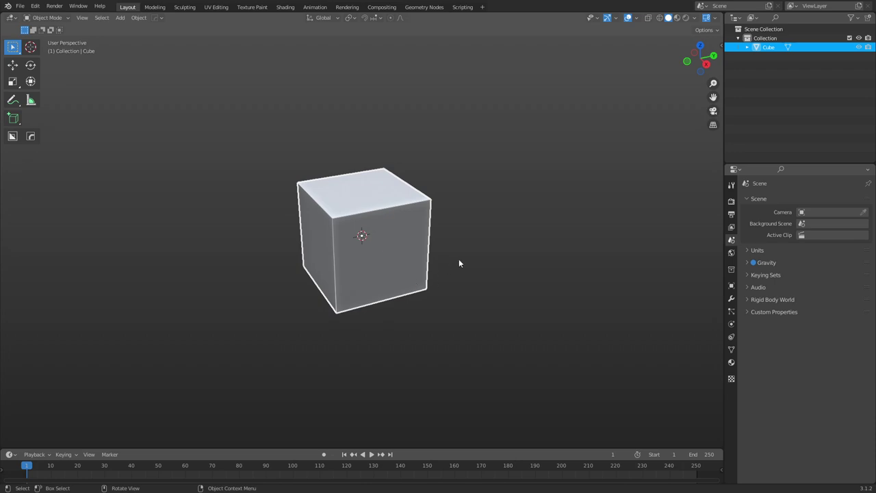
pyautogui.press('Tab')
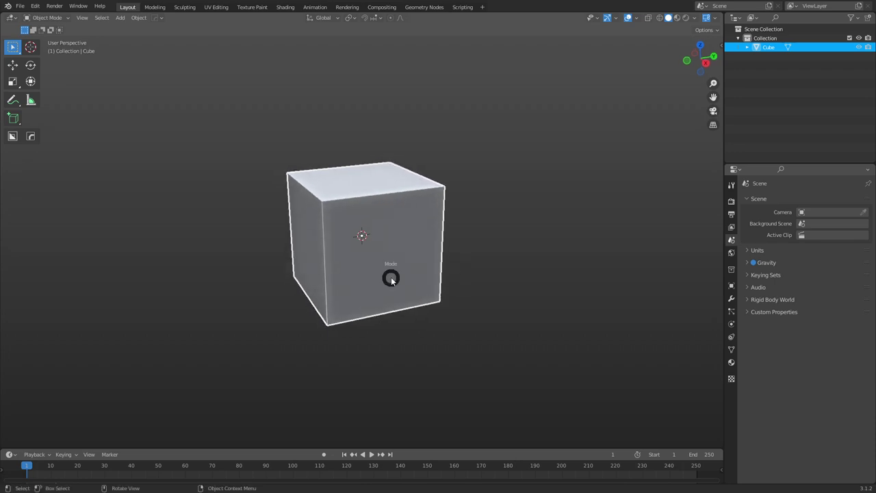
pyautogui.moveTo(417, 289); pyautogui.dragTo(369, 278, button='middle')
pyautogui.click(370, 278)
pyautogui.press('x')
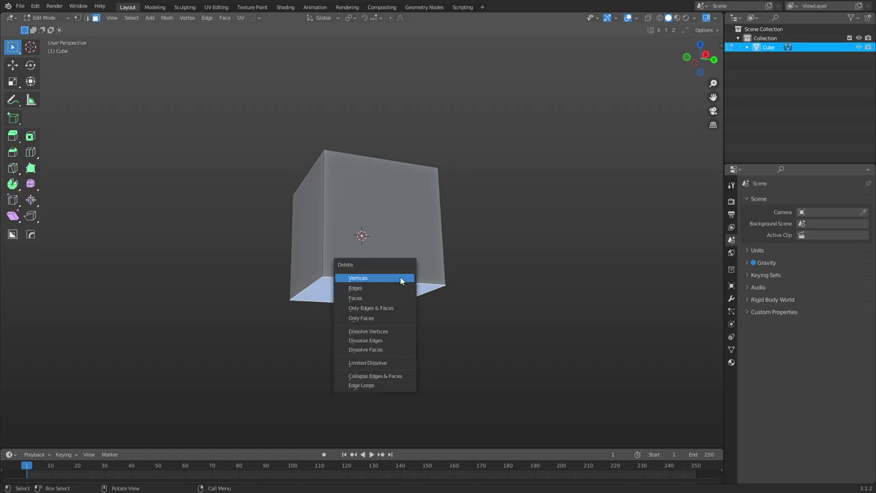
pyautogui.click(388, 300)
pyautogui.hotkey('ctrl', 'Tab')
pyautogui.click(456, 274)
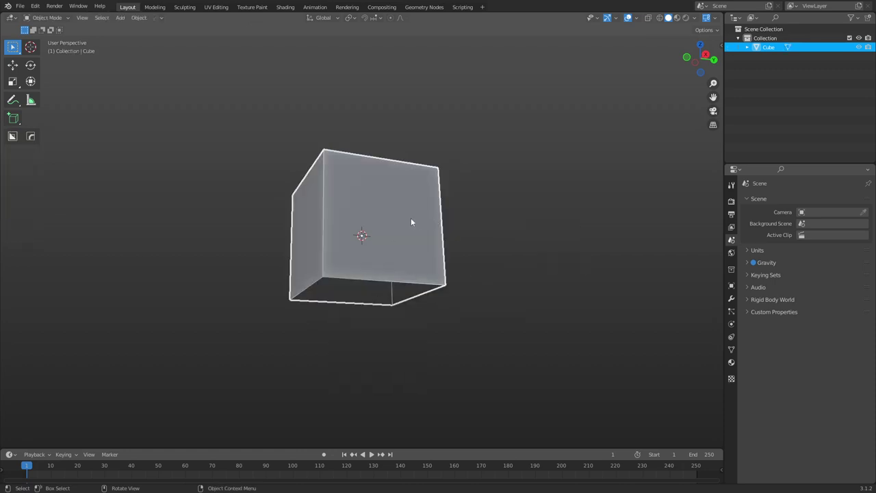
# - In Edit Mode, scale down the cube's top face so the sides taper slightly upward
pyautogui.moveTo(411, 221); pyautogui.dragTo(402, 263, button='middle')
pyautogui.hotkey('ctrl', 'Tab')
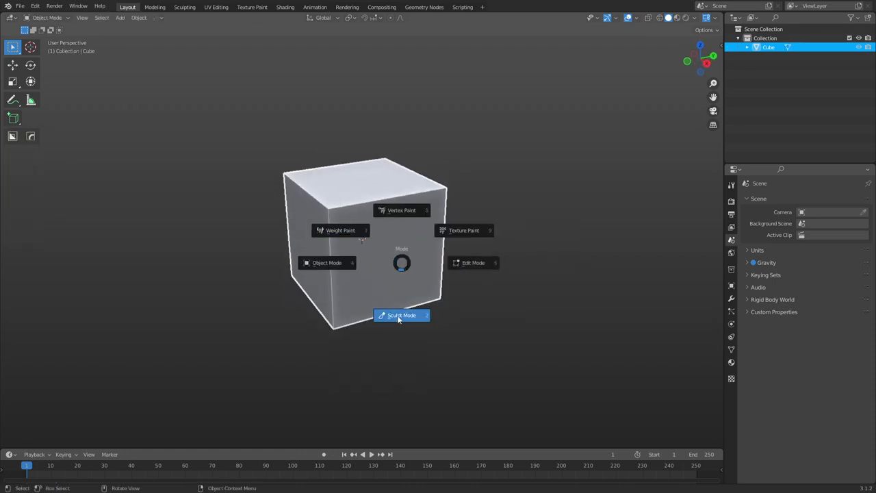
pyautogui.click(399, 319)
pyautogui.hotkey('ctrl', 'Tab')
pyautogui.click(448, 308)
pyautogui.click(384, 193)
pyautogui.press('s')
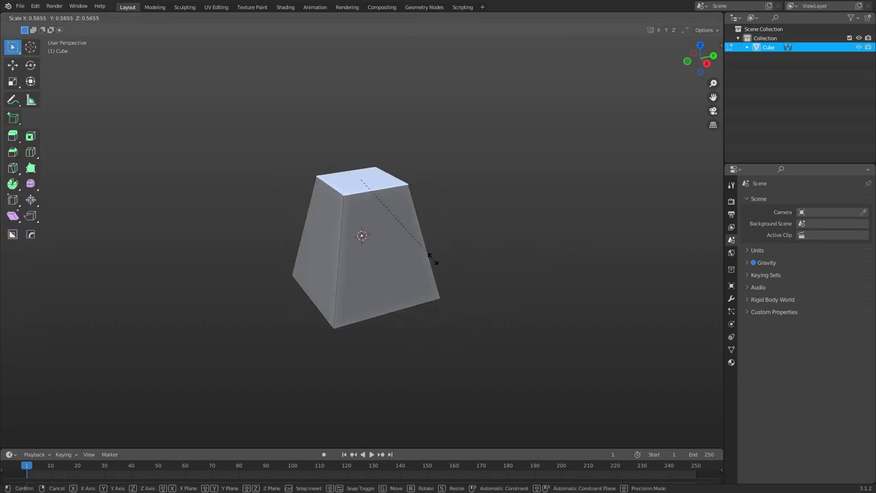
pyautogui.click(468, 282)
# - Extrude the top face upward about 0.22 m and scale it inward to form a sloped rim
pyautogui.press('e')
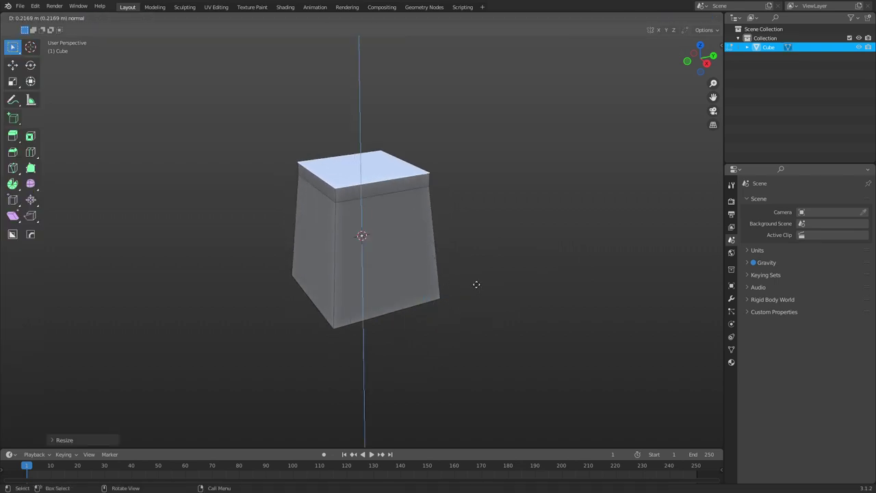
pyautogui.click(476, 284)
pyautogui.press('s')
pyautogui.click(444, 264)
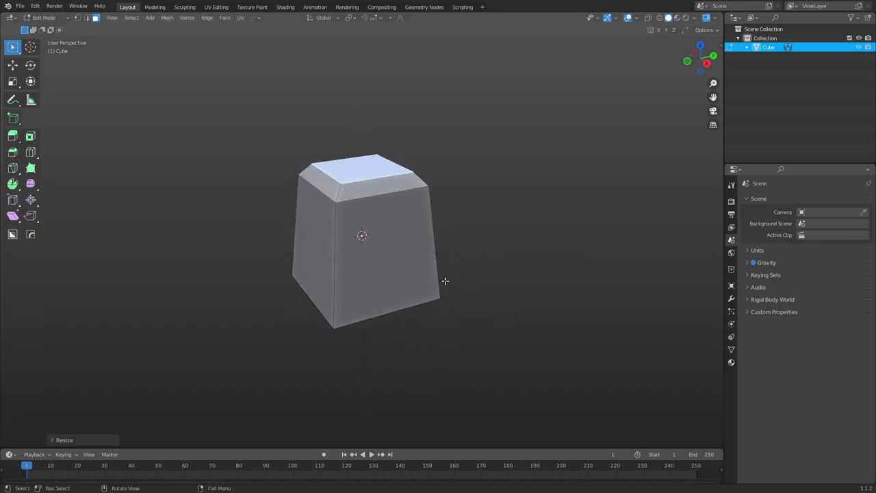
# - Form a shallow recess in the top by extruding the face downward, shrinking it, and raising it about 0.09 m along Z
pyautogui.press('e')
pyautogui.click(431, 278)
pyautogui.press('s')
pyautogui.click(414, 268)
pyautogui.press('g')
pyautogui.press('z')
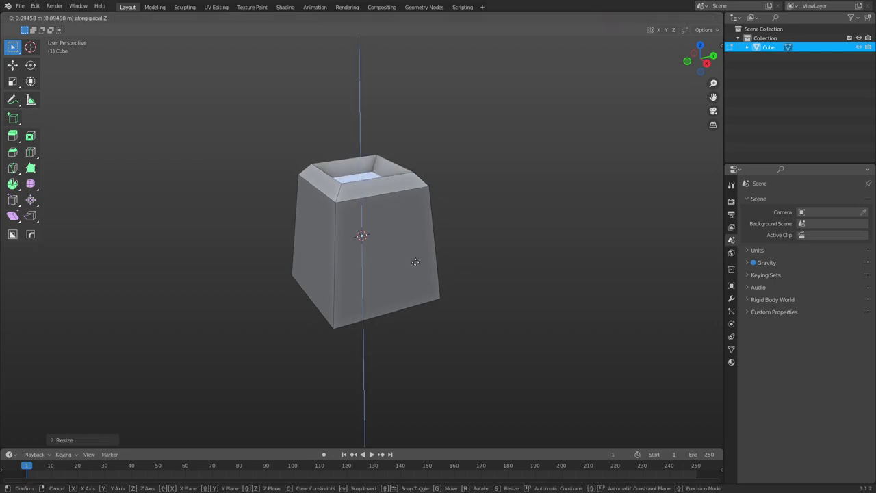
pyautogui.click(416, 262)
pyautogui.hotkey('ctrl', 'Tab')
pyautogui.click(368, 265)
# - Add two perpendicular vertical loop cuts centred on the block's sides in Edit Mode
pyautogui.hotkey('ctrl', 'Tab')
pyautogui.click(402, 266)
pyautogui.click(375, 205)
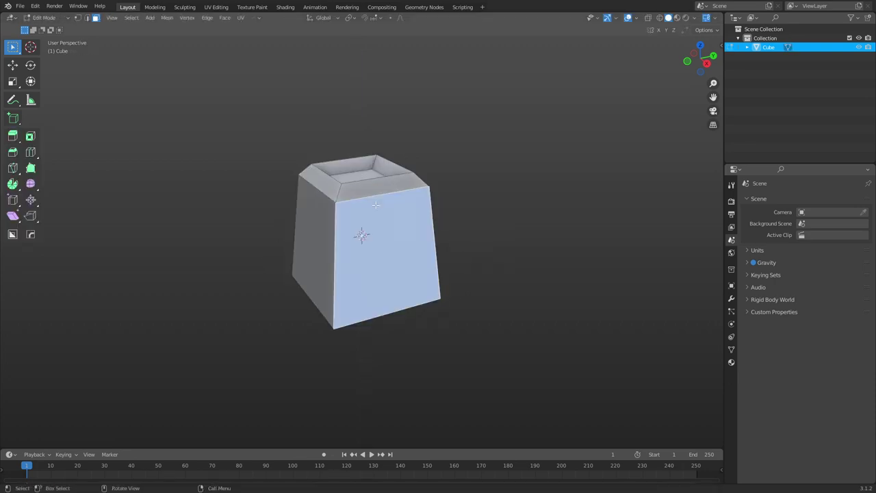
pyautogui.hotkey('ctrl', 'r')
pyautogui.click(375, 204)
pyautogui.rightClick(376, 204)
pyautogui.hotkey('ctrl', 'r')
pyautogui.click(332, 186)
pyautogui.rightClick(332, 186)
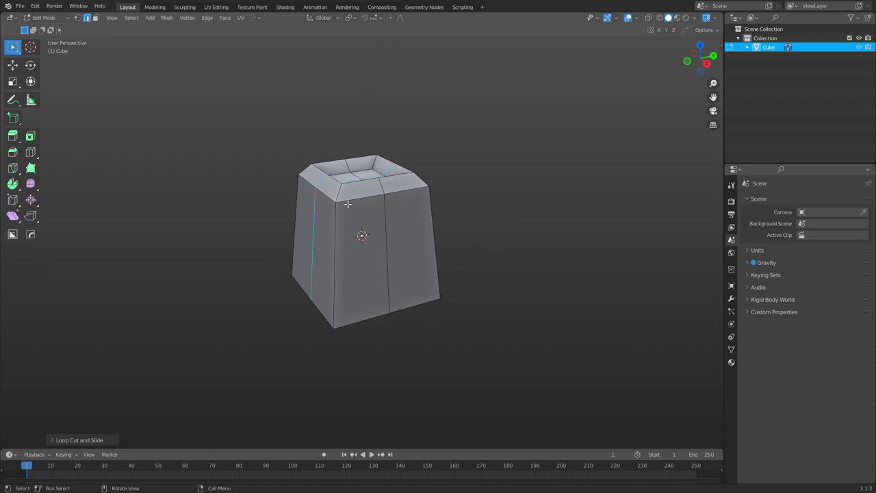
# - Select the horizontal edge loops around the block and round them with LoopTools Circle, applied twice
pyautogui.keyDown('alt'); pyautogui.click(348, 201); pyautogui.keyUp('alt')
pyautogui.hotkey('alt', 'r')
pyautogui.rightClick(388, 198)
pyautogui.moveTo(411, 155)
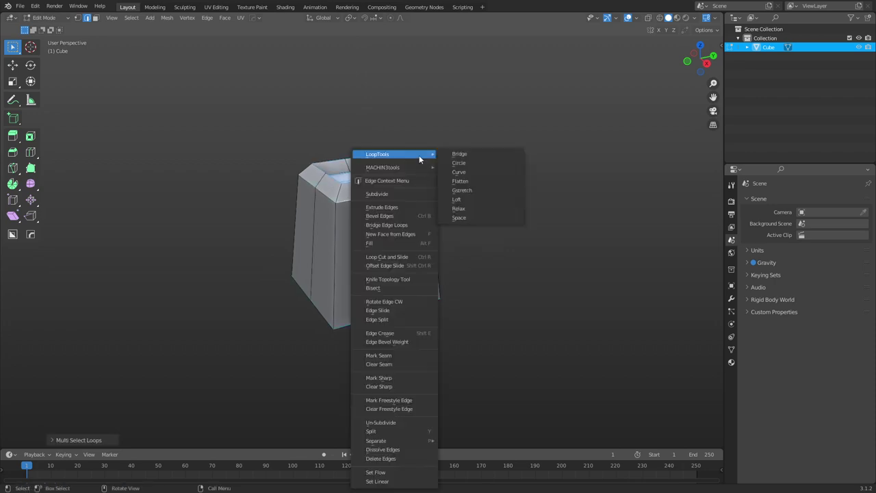
pyautogui.click(458, 163)
pyautogui.moveTo(409, 172); pyautogui.dragTo(404, 203, button='middle')
pyautogui.rightClick(404, 203)
pyautogui.moveTo(402, 147)
pyautogui.click(449, 163)
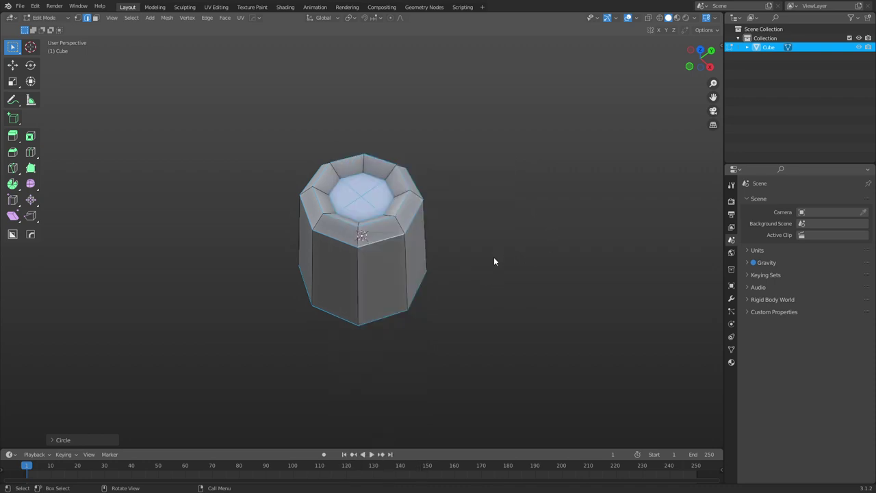
# - Add a level 2 Subdivision modifier to the object in Object Mode and apply it
pyautogui.press('Tab')
pyautogui.press('Tab')
pyautogui.press('Tab')
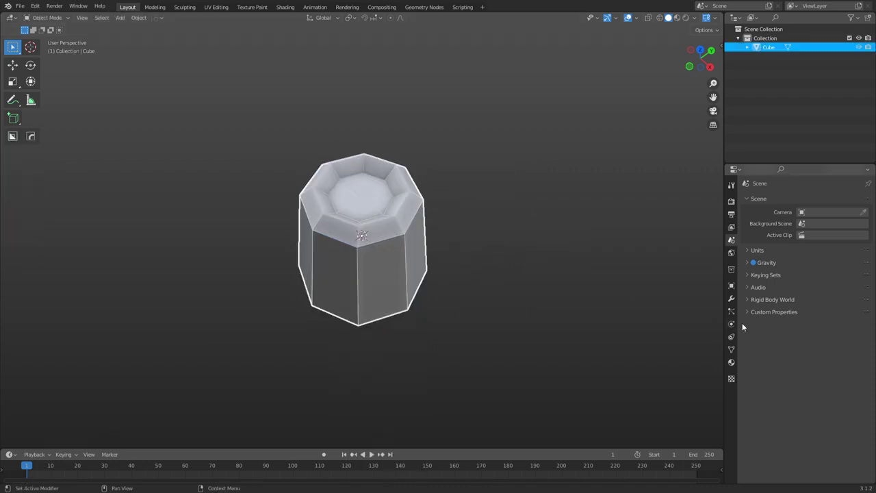
pyautogui.hotkey('ctrl', '2')
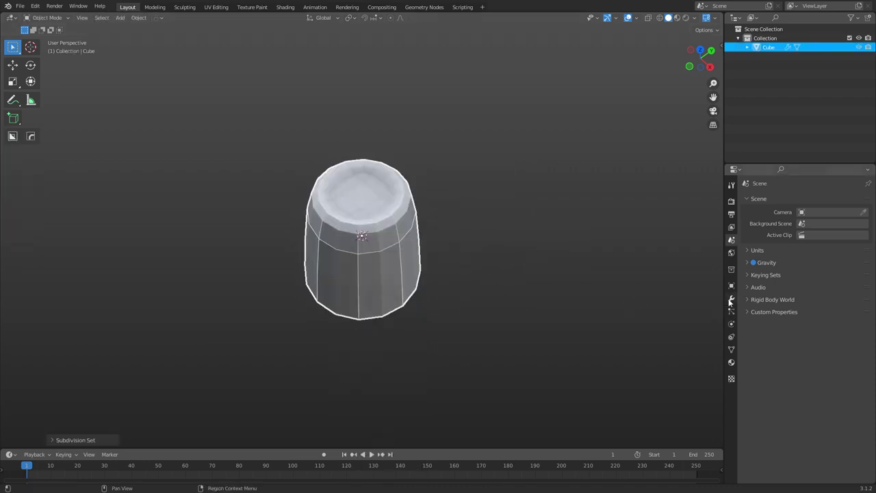
pyautogui.click(730, 298)
pyautogui.hotkey('ctrl', 'a')
# - Enter Sculpt Mode and choose the Clay Strips brush
pyautogui.hotkey('ctrl', 'Tab')
pyautogui.click(453, 305)
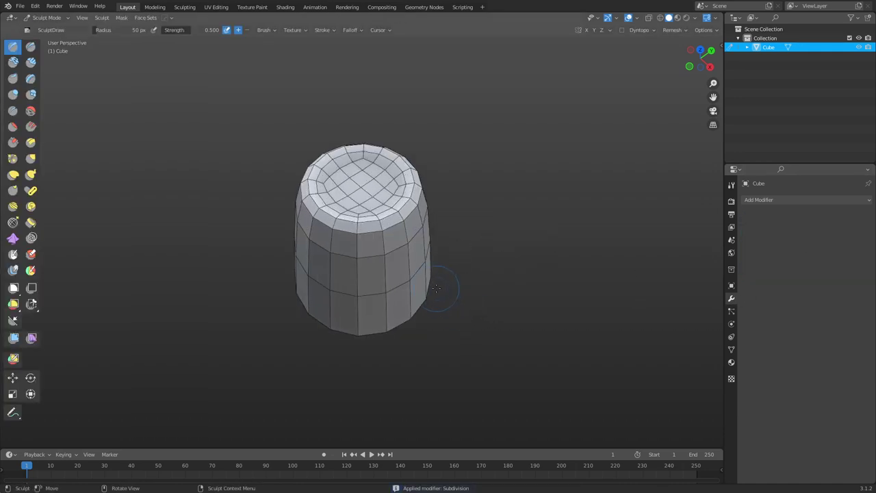
pyautogui.moveTo(445, 289); pyautogui.dragTo(126, 126, button='middle')
pyautogui.click(30, 63)
pyautogui.scroll(1, 348, 224)
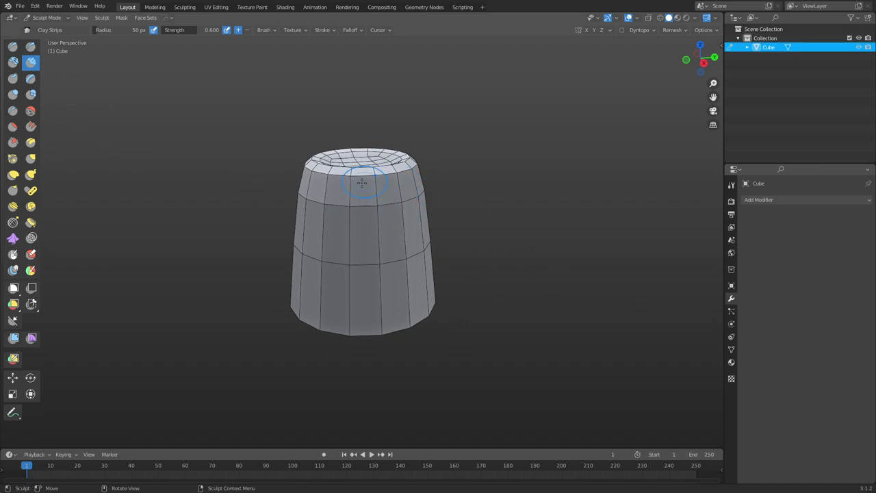
# - Return to Edit Mode and add horizontal loop cuts across the tall faces of the sides
pyautogui.hotkey('ctrl', 'Tab')
pyautogui.click(414, 241)
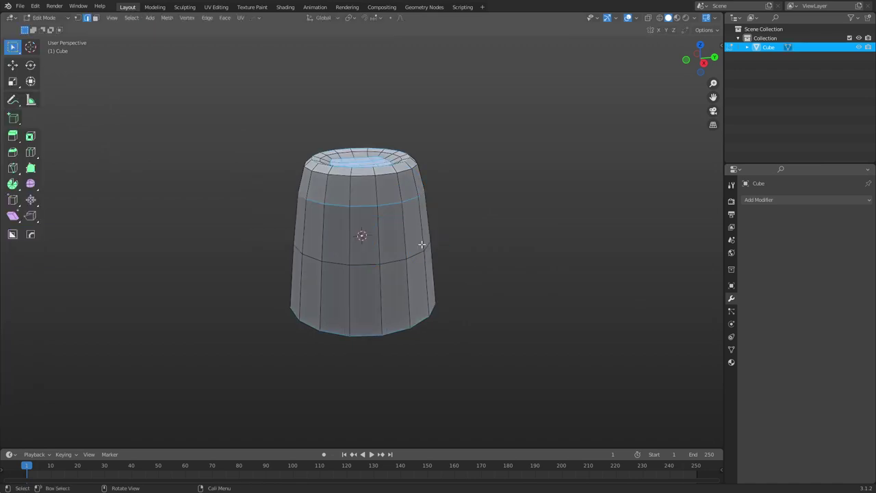
pyautogui.hotkey('ctrl', 'r')
pyautogui.click(414, 243)
pyautogui.rightClick(411, 306)
# - Add and apply a level 1 Subdivision modifier in Object Mode, and go back to Sculpt Mode
pyautogui.hotkey('ctrl', 'Tab')
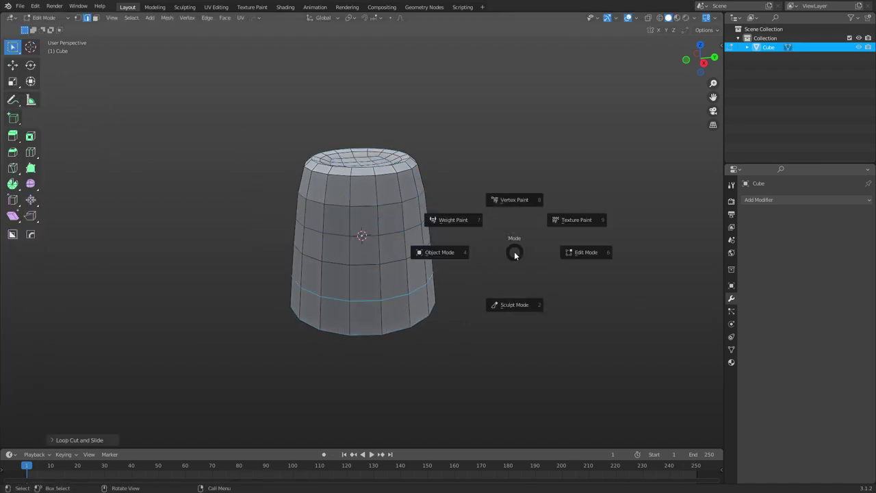
pyautogui.click(473, 260)
pyautogui.hotkey('ctrl', '1')
pyautogui.hotkey('ctrl', 'a')
pyautogui.hotkey('ctrl', 'Tab')
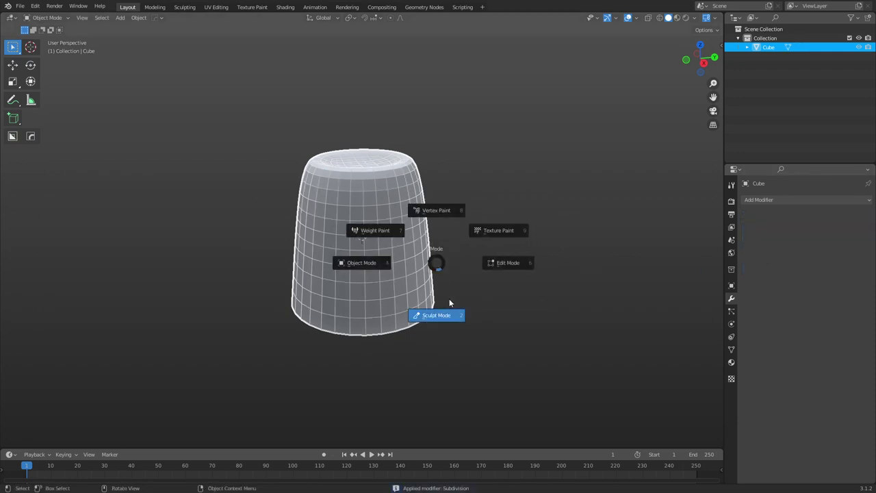
pyautogui.click(434, 305)
# - Enable Front Faces Only for the Clay Strips brush, and set its strength to 1.000 and radius to 38 px
pyautogui.moveTo(358, 231); pyautogui.dragTo(400, 265, button='middle')
pyautogui.scroll(1, 400, 267)
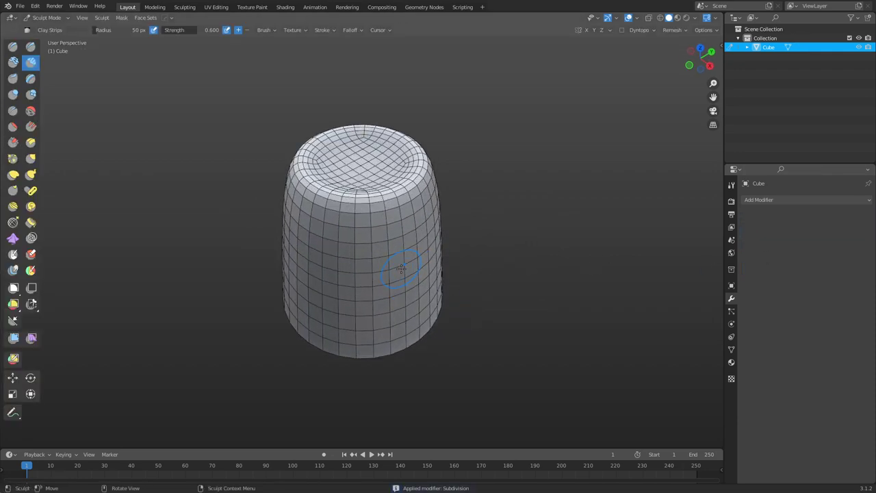
pyautogui.click(267, 30)
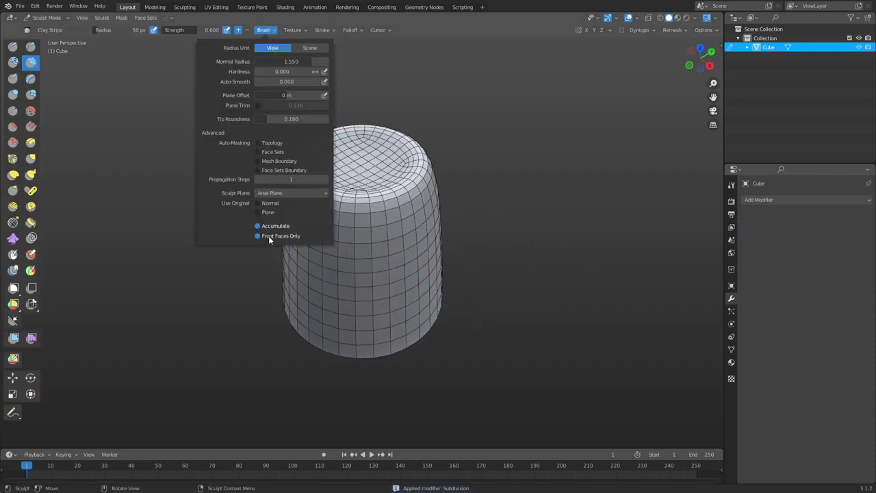
pyautogui.moveTo(330, 180)
pyautogui.mouseDown()
pyautogui.moveTo(330, 197)
pyautogui.moveTo(361, 204)
pyautogui.moveTo(415, 189)
pyautogui.moveTo(310, 208)
pyautogui.moveTo(353, 290)
pyautogui.moveTo(343, 301)
pyautogui.moveTo(365, 253)
pyautogui.moveTo(362, 232)
pyautogui.mouseUp()
pyautogui.hotkey('shift', 'f')
pyautogui.click(392, 209)
pyautogui.press('f')
pyautogui.click(377, 211)
# - Sculpt raised vertical ridges and carved grooves all around the sides with Clay Strips
pyautogui.moveTo(395, 236)
pyautogui.mouseDown()
pyautogui.moveTo(394, 336)
pyautogui.moveTo(399, 328)
pyautogui.mouseUp()
pyautogui.moveTo(367, 299); pyautogui.dragTo(415, 237, button='middle')
pyautogui.moveTo(360, 332)
pyautogui.mouseDown()
pyautogui.moveTo(357, 240)
pyautogui.moveTo(357, 328)
pyautogui.mouseUp()
pyautogui.keyDown('ctrl'); pyautogui.moveTo(382, 220); pyautogui.dragTo(395, 332); pyautogui.keyUp('ctrl')
pyautogui.moveTo(363, 265); pyautogui.dragTo(399, 242, button='middle')
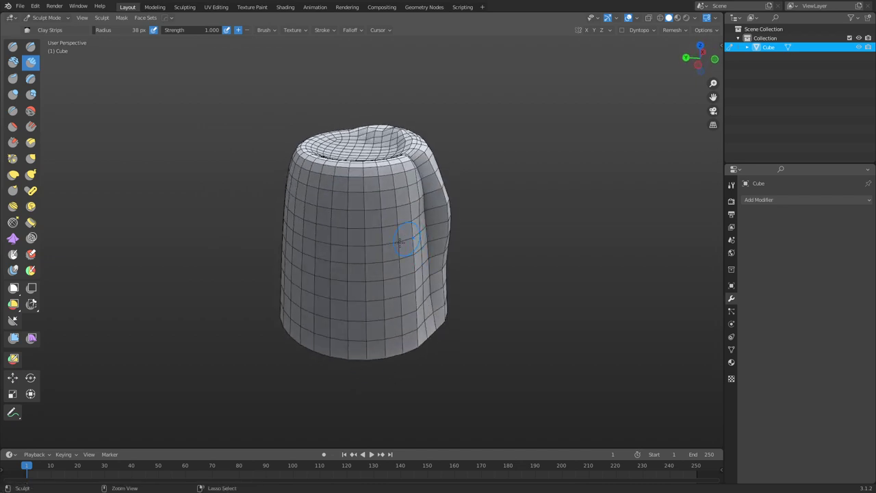
pyautogui.keyDown('ctrl'); pyautogui.moveTo(357, 208); pyautogui.dragTo(356, 332); pyautogui.keyUp('ctrl')
pyautogui.moveTo(389, 205)
pyautogui.mouseDown()
pyautogui.moveTo(391, 296)
pyautogui.moveTo(388, 264)
pyautogui.mouseUp()
pyautogui.moveTo(372, 279); pyautogui.dragTo(415, 258, button='middle')
pyautogui.moveTo(335, 201)
pyautogui.keyDown('ctrl'); pyautogui.mouseDown()
pyautogui.moveTo(335, 214)
pyautogui.moveTo(336, 191)
pyautogui.moveTo(369, 231)
pyautogui.mouseUp(); pyautogui.keyUp('ctrl')
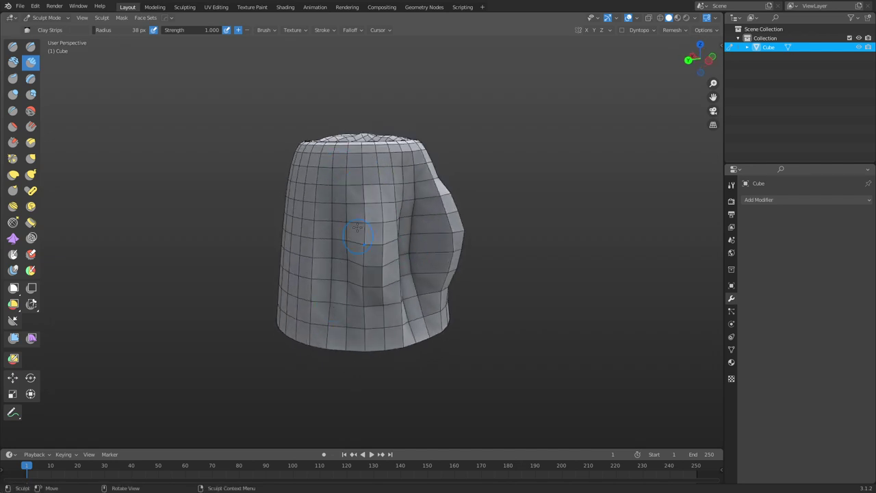
pyautogui.moveTo(370, 257)
pyautogui.mouseDown(button='middle')
pyautogui.moveTo(397, 288)
pyautogui.moveTo(345, 272)
pyautogui.mouseUp(button='middle')
pyautogui.keyDown('ctrl'); pyautogui.moveTo(416, 217); pyautogui.dragTo(419, 294); pyautogui.keyUp('ctrl')
pyautogui.moveTo(401, 272); pyautogui.dragTo(317, 214, button='middle')
pyautogui.keyDown('shift'); pyautogui.moveTo(439, 234); pyautogui.dragTo(436, 273); pyautogui.keyUp('shift')
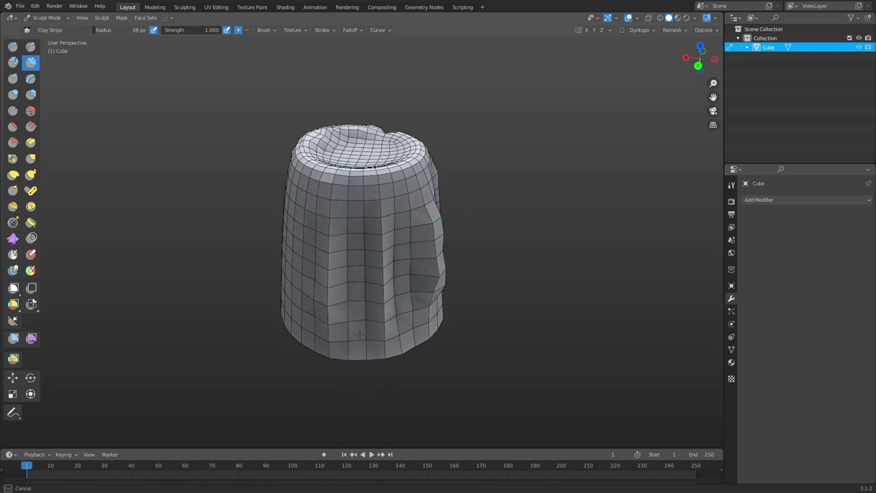
pyautogui.moveTo(366, 323); pyautogui.dragTo(353, 179, button='middle')
pyautogui.moveTo(359, 170)
pyautogui.mouseDown()
pyautogui.moveTo(357, 280)
pyautogui.moveTo(361, 233)
pyautogui.mouseUp()
pyautogui.moveTo(357, 287); pyautogui.dragTo(362, 322, button='middle')
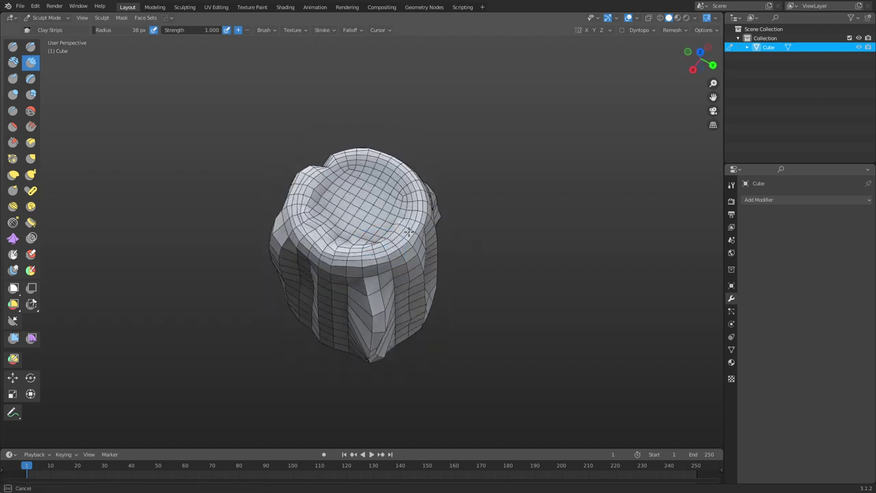
# - Sculpt uneven bumps along the top rim and the edge of the recess with Clay Strips
pyautogui.moveTo(408, 210); pyautogui.dragTo(383, 222, button='middle')
pyautogui.moveTo(407, 229)
pyautogui.mouseDown()
pyautogui.moveTo(410, 249)
pyautogui.moveTo(402, 247)
pyautogui.mouseUp()
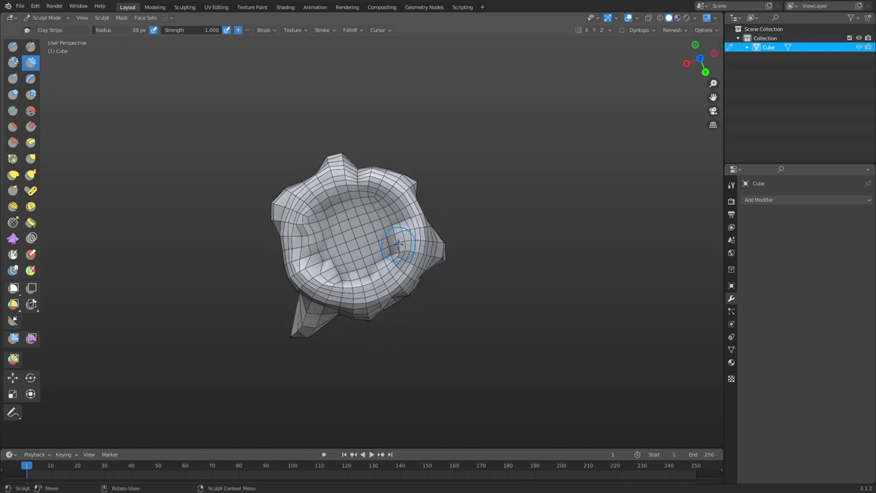
pyautogui.moveTo(403, 248)
pyautogui.mouseDown(button='middle')
pyautogui.moveTo(398, 195)
pyautogui.moveTo(400, 216)
pyautogui.mouseUp(button='middle')
pyautogui.moveTo(399, 214)
pyautogui.mouseDown()
pyautogui.moveTo(366, 205)
pyautogui.moveTo(342, 223)
pyautogui.moveTo(333, 248)
pyautogui.moveTo(339, 236)
pyautogui.mouseUp()
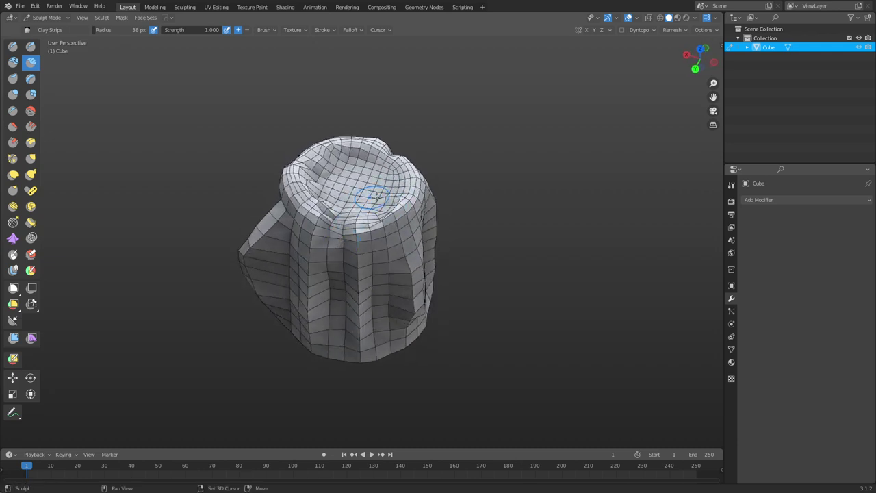
# - Select the whole mesh in Edit Mode, apply Smooth Vertices to it, and return to Object Mode
pyautogui.hotkey('ctrl', 'Tab')
pyautogui.click(350, 243)
pyautogui.hotkey('ctrl', 'Tab')
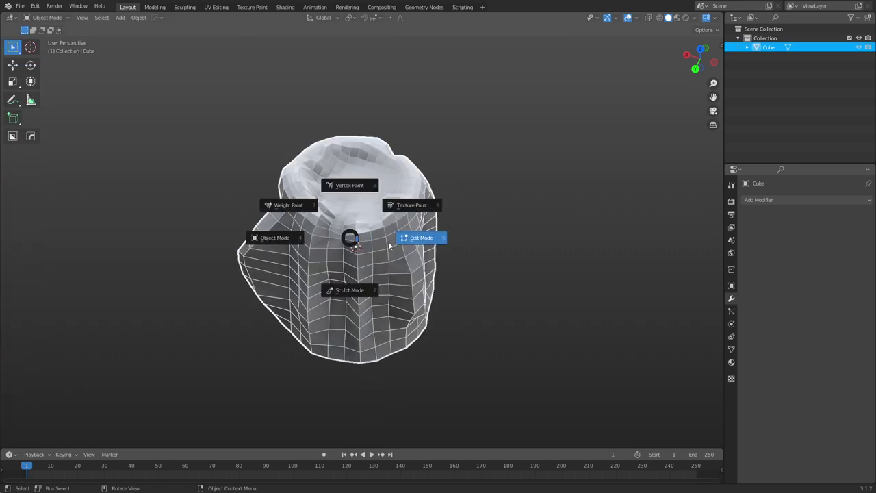
pyautogui.click(421, 239)
pyautogui.rightClick(467, 236)
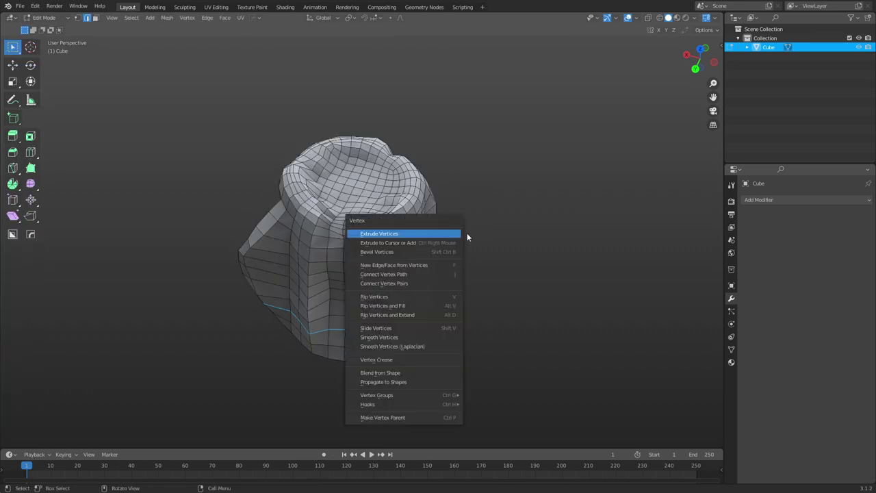
pyautogui.click(403, 337)
pyautogui.press('a')
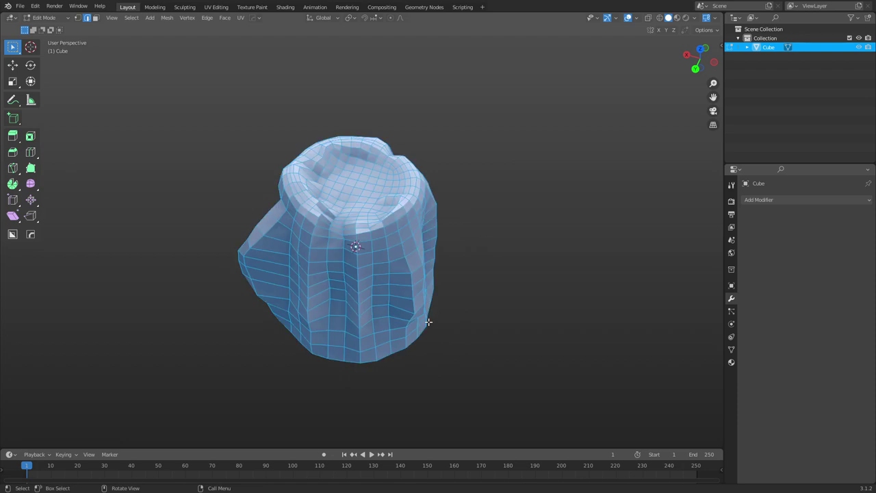
pyautogui.rightClick(428, 321)
pyautogui.click(428, 321)
pyautogui.hotkey('ctrl', 'Tab')
pyautogui.click(370, 322)
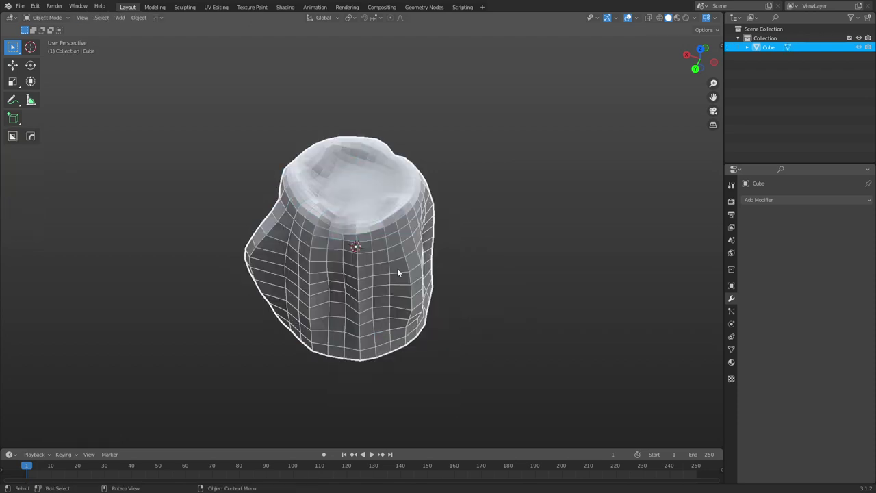
# - Apply Shade Smooth to the sculpted object and deselect it
pyautogui.rightClick(396, 274)
pyautogui.click(381, 315)
pyautogui.click(513, 284)
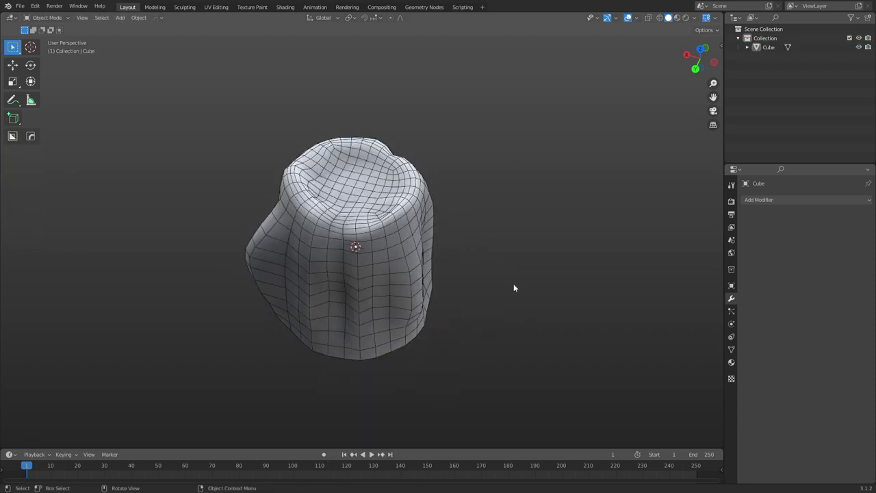
# - Select the sculpted object and add a Multiresolution modifier to it
pyautogui.moveTo(513, 283); pyautogui.dragTo(357, 274, button='middle')
pyautogui.click(418, 253)
pyautogui.click(766, 200)
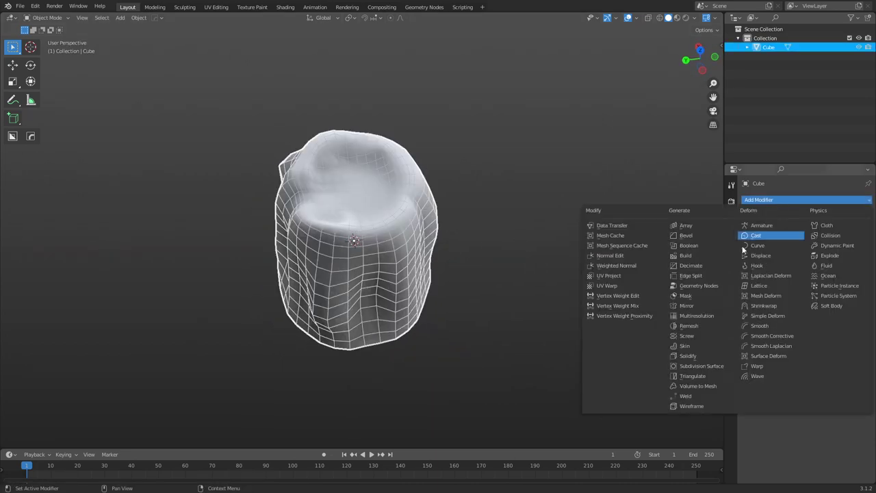
pyautogui.click(702, 316)
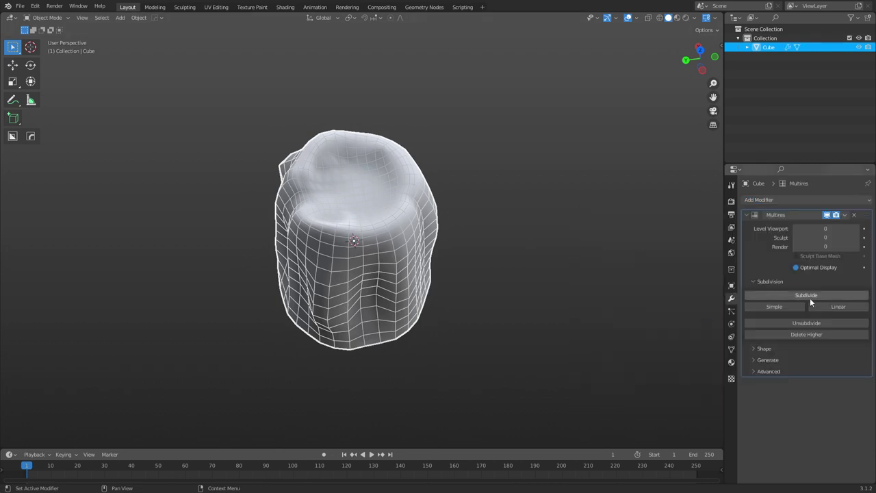
# - Subdivide the Multiresolution modifier twice to bring its levels to 2
pyautogui.click(810, 295)
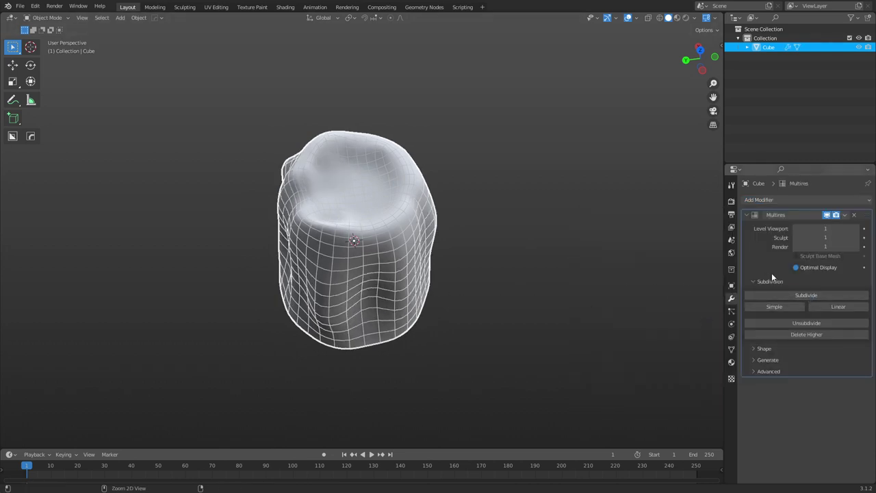
pyautogui.moveTo(403, 277); pyautogui.dragTo(424, 267, button='middle')
pyautogui.hotkey('ctrl', 'Tab')
pyautogui.press('Escape')
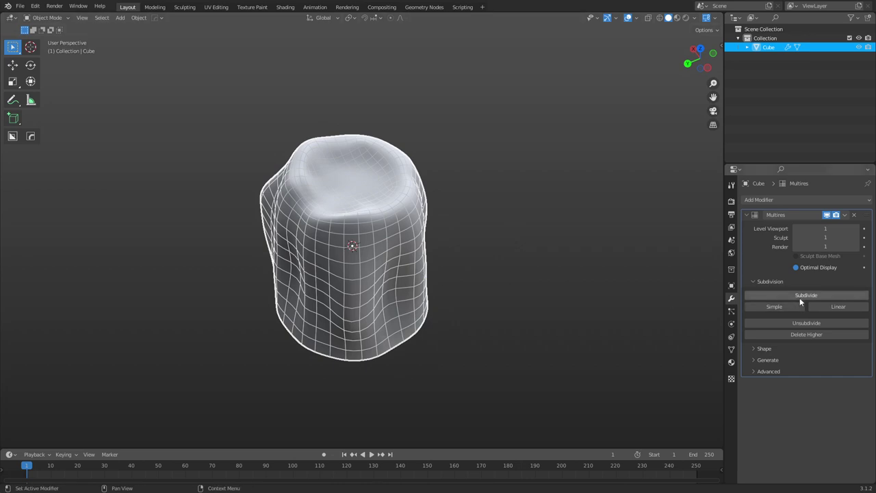
pyautogui.click(799, 297)
# - Enter Sculpt Mode and subdivide the Multiresolution modifier once more to sculpt level 3
pyautogui.hotkey('ctrl', 'Tab')
pyautogui.click(563, 334)
pyautogui.scroll(3, 399, 257)
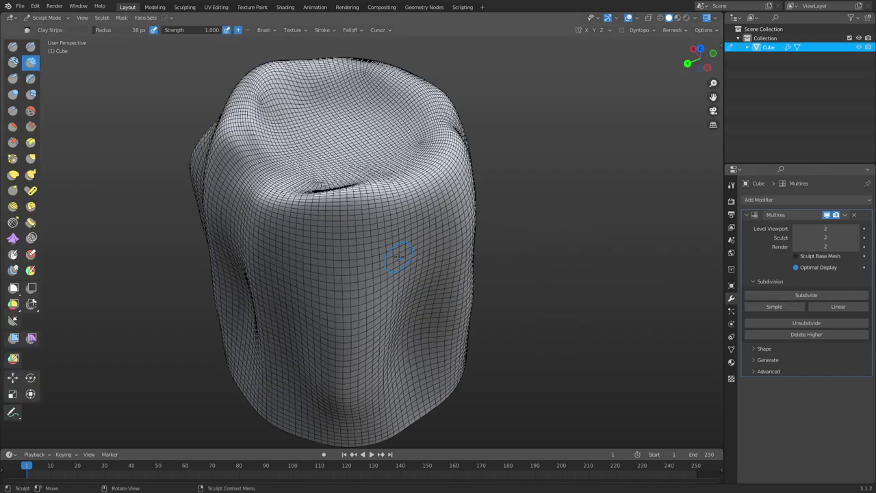
pyautogui.click(799, 295)
pyautogui.scroll(-1, 216, 142)
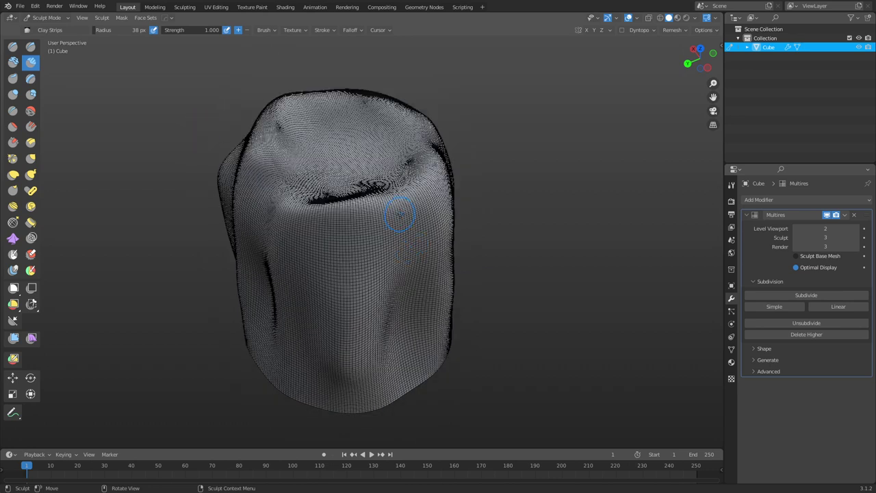
pyautogui.scroll(-1, 398, 220)
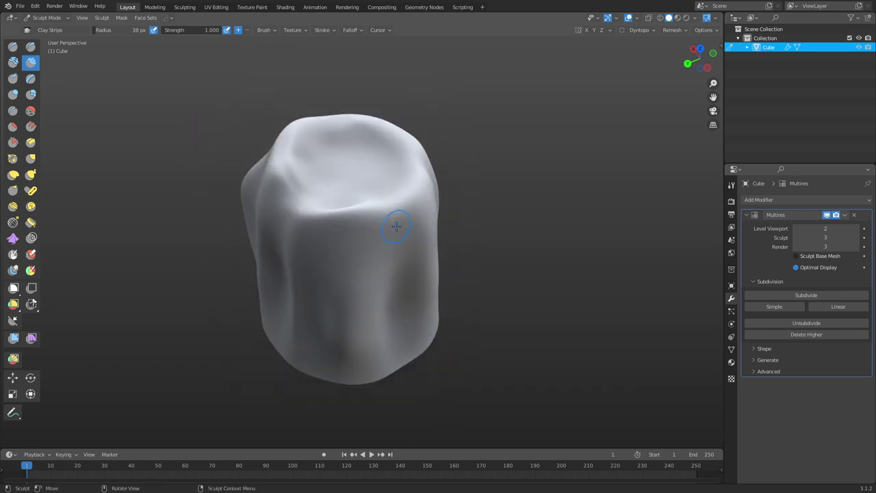
# - Set the Clay Strips strength to 0.752 and sculpt vertical bark ridges down the first side of the stump
pyautogui.hotkey('shift', 'f')
pyautogui.click(370, 261)
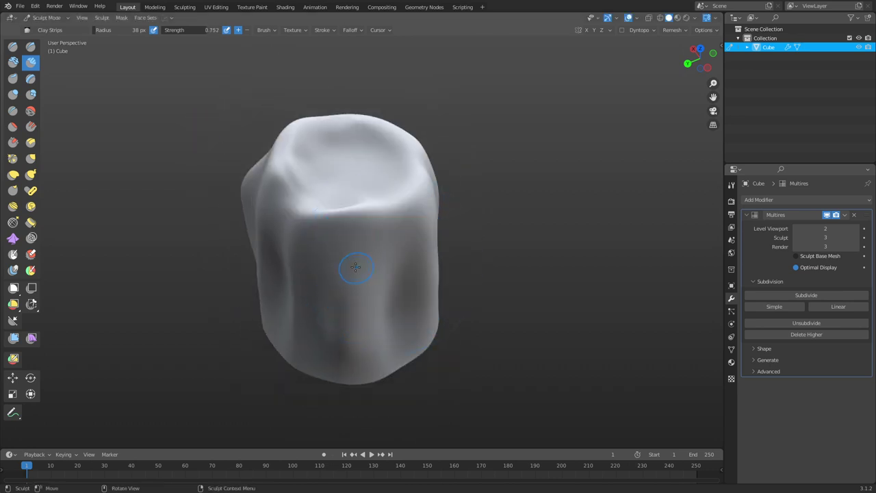
pyautogui.moveTo(366, 252); pyautogui.dragTo(321, 237, button='middle')
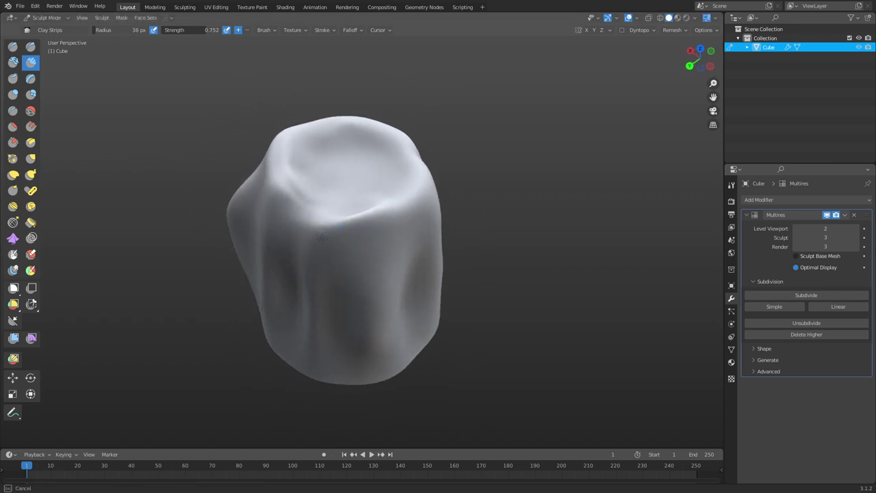
pyautogui.moveTo(320, 276); pyautogui.dragTo(332, 273)
pyautogui.scroll(-1, 344, 260)
pyautogui.moveTo(344, 260); pyautogui.dragTo(340, 212, button='middle')
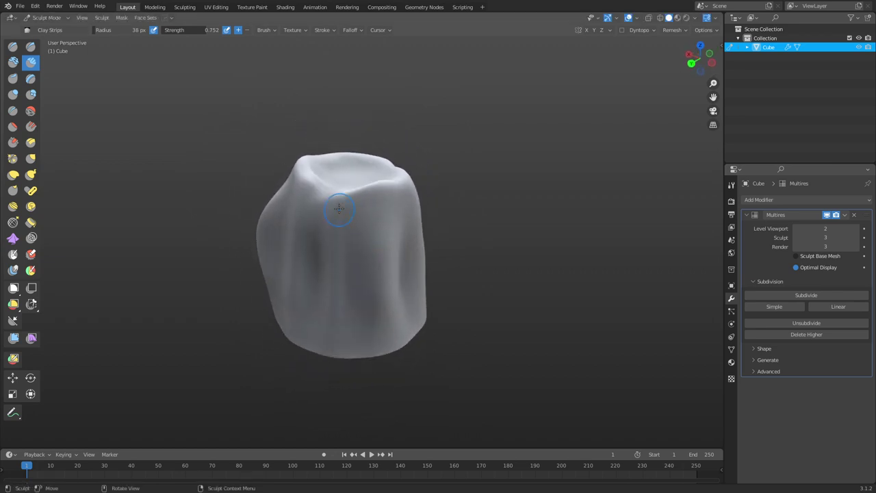
pyautogui.moveTo(340, 205); pyautogui.dragTo(328, 332)
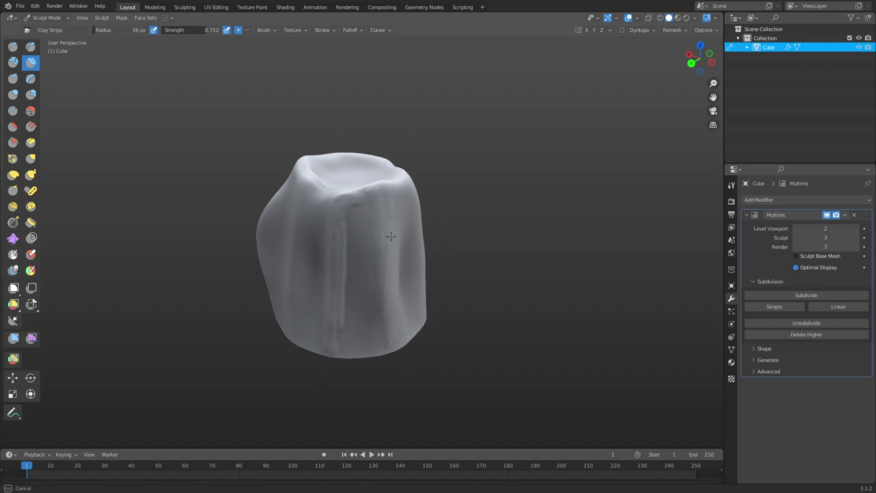
pyautogui.moveTo(391, 236); pyautogui.dragTo(375, 226, button='middle')
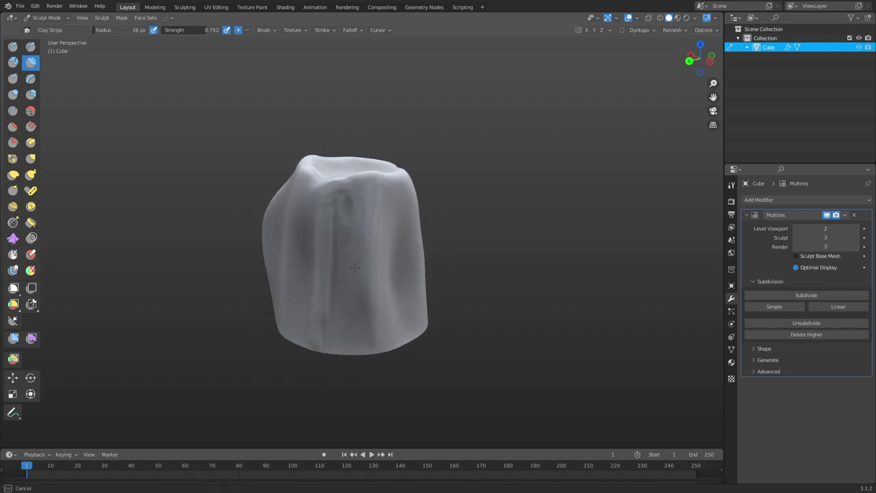
pyautogui.moveTo(356, 259)
pyautogui.mouseDown(button='middle')
pyautogui.moveTo(369, 208)
pyautogui.moveTo(342, 195)
pyautogui.mouseUp(button='middle')
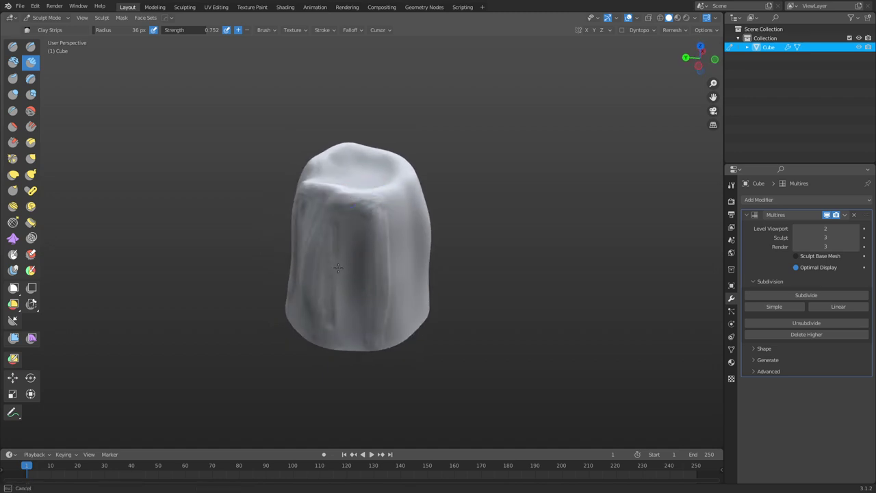
# - Continue the vertical Clay Strips ridges from the rim to the base around the adjoining sides of the stump
pyautogui.moveTo(357, 302); pyautogui.dragTo(326, 264, button='middle')
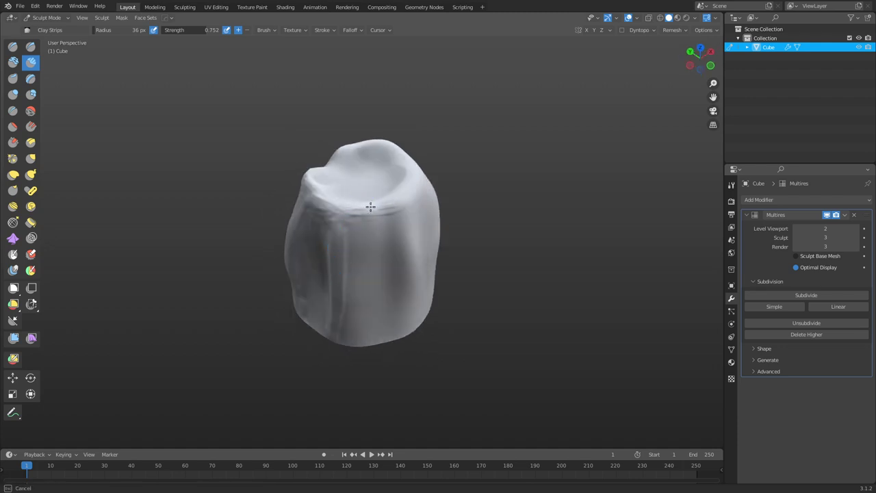
pyautogui.moveTo(397, 233); pyautogui.dragTo(383, 282, button='middle')
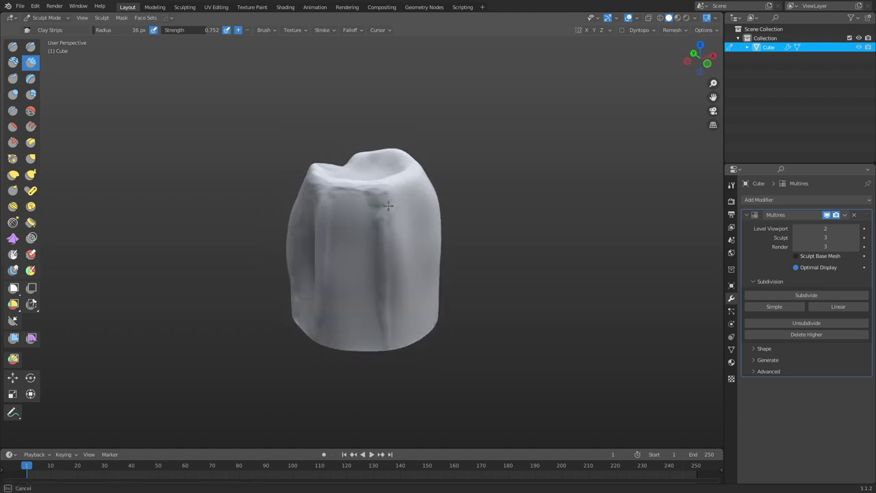
pyautogui.moveTo(346, 206); pyautogui.dragTo(345, 341)
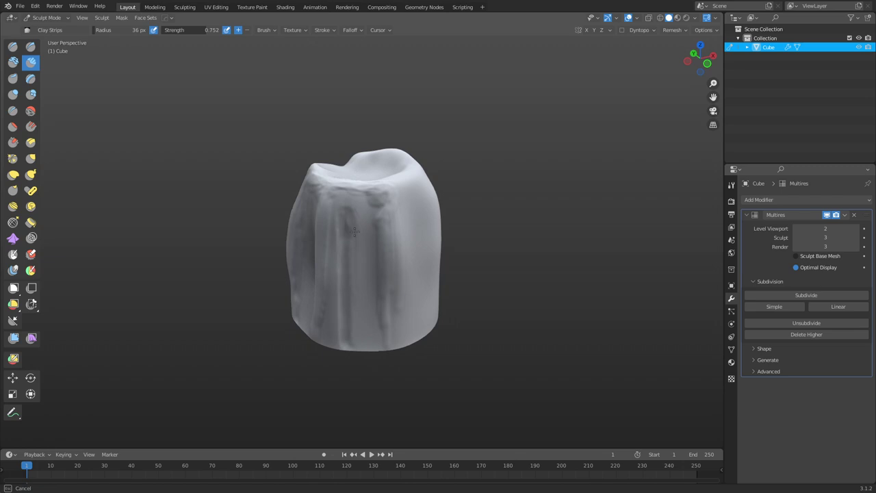
pyautogui.moveTo(365, 214); pyautogui.dragTo(355, 345)
pyautogui.moveTo(397, 253); pyautogui.dragTo(336, 250, button='middle')
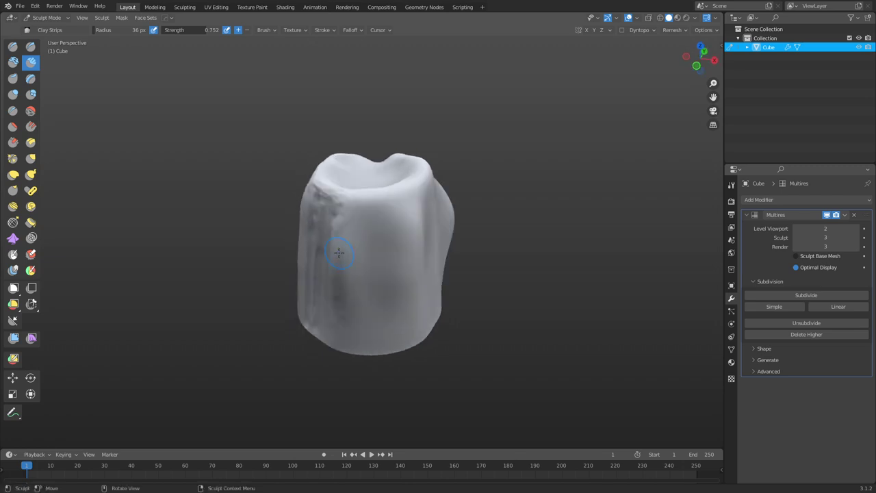
pyautogui.moveTo(371, 210); pyautogui.dragTo(352, 348)
pyautogui.moveTo(360, 243)
pyautogui.mouseDown(button='middle')
pyautogui.moveTo(362, 208)
pyautogui.moveTo(377, 208)
pyautogui.moveTo(362, 209)
pyautogui.mouseUp(button='middle')
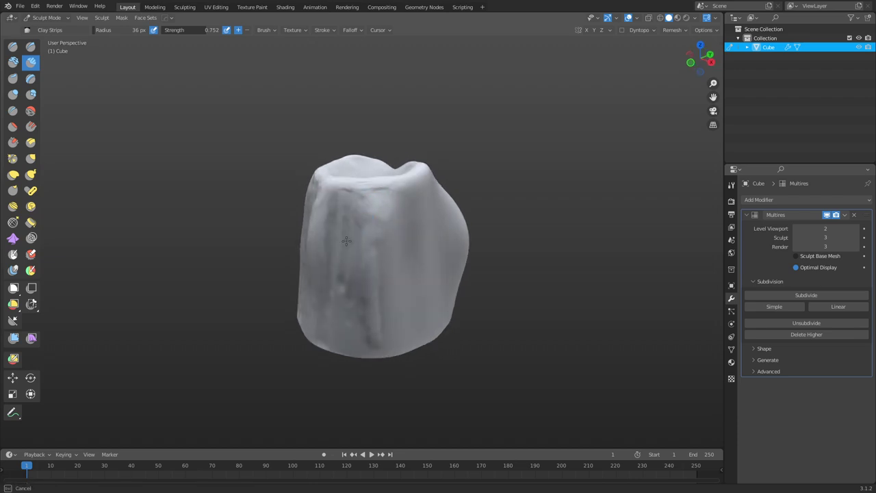
# - Sculpt bark ridges beside the large side bulge and below the rim notch with Clay Strips
pyautogui.moveTo(337, 348); pyautogui.dragTo(357, 323, button='middle')
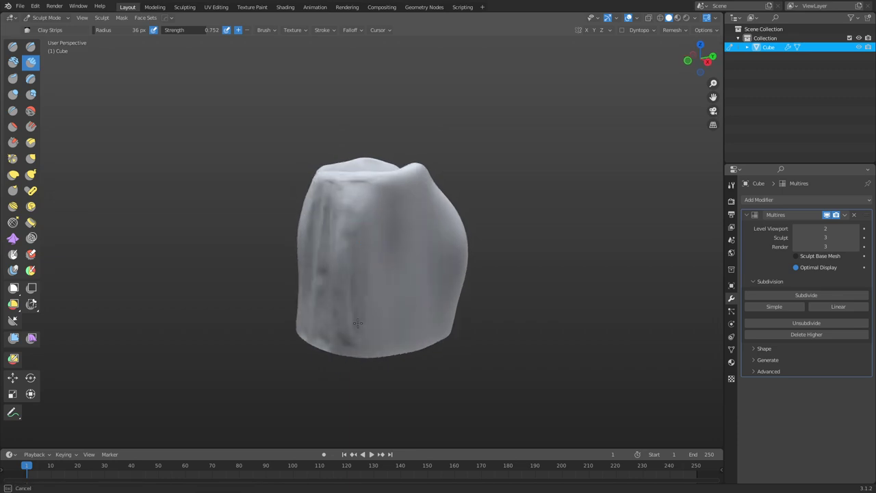
pyautogui.moveTo(394, 342); pyautogui.dragTo(393, 275)
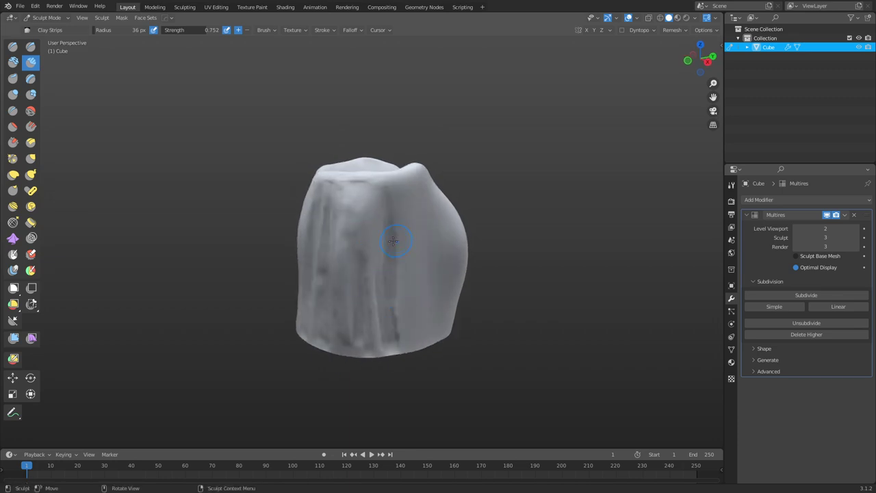
pyautogui.moveTo(393, 241); pyautogui.dragTo(361, 237, button='middle')
pyautogui.moveTo(363, 226)
pyautogui.mouseDown()
pyautogui.moveTo(390, 213)
pyautogui.moveTo(381, 308)
pyautogui.moveTo(372, 273)
pyautogui.mouseUp()
pyautogui.moveTo(363, 236)
pyautogui.mouseDown()
pyautogui.moveTo(367, 350)
pyautogui.moveTo(365, 294)
pyautogui.mouseUp()
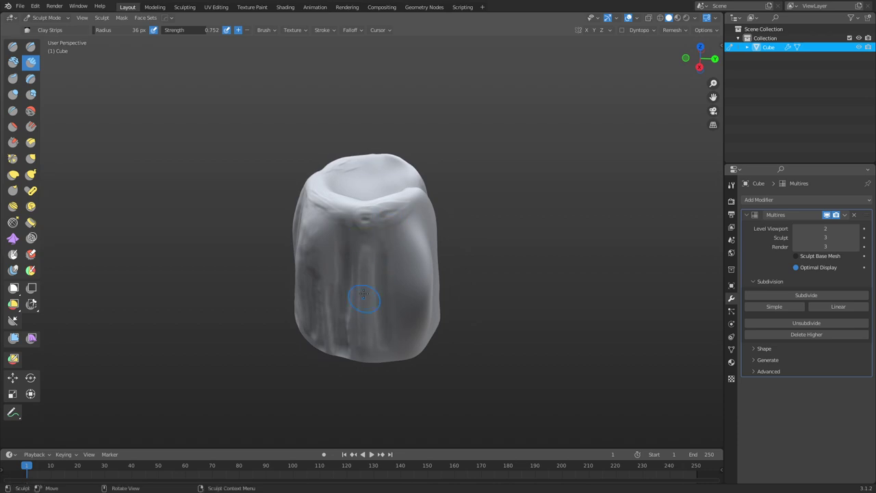
pyautogui.moveTo(403, 250); pyautogui.dragTo(377, 243, button='middle')
pyautogui.moveTo(377, 241); pyautogui.dragTo(360, 237)
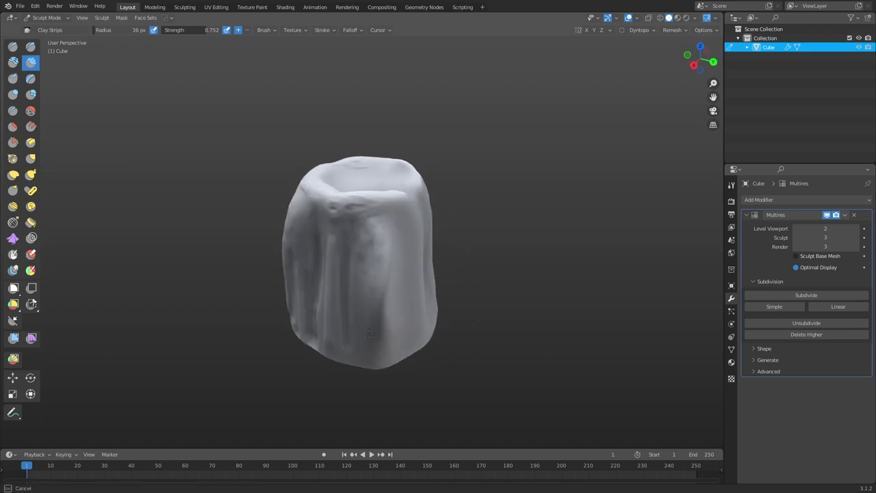
# - Sculpt ridges down the remaining smooth sides and add ring-like strokes inside the top recess with Clay Strips
pyautogui.moveTo(374, 359); pyautogui.dragTo(357, 271, button='middle')
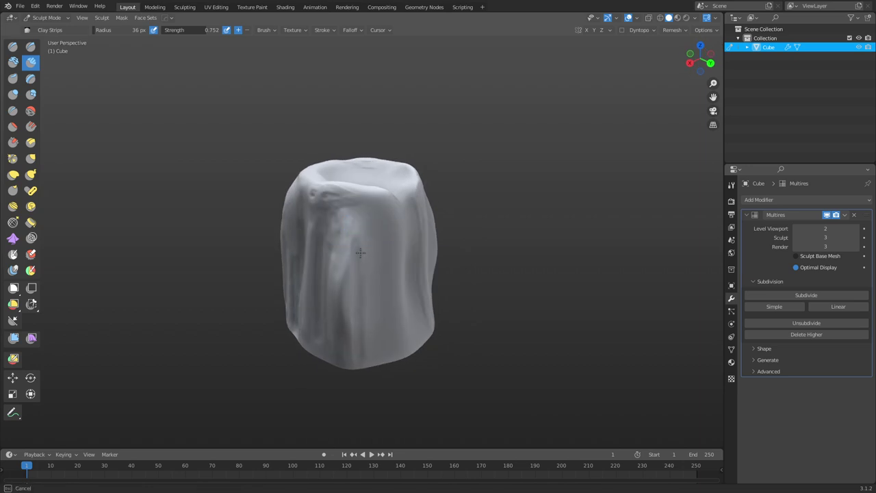
pyautogui.moveTo(385, 230); pyautogui.dragTo(337, 186, button='middle')
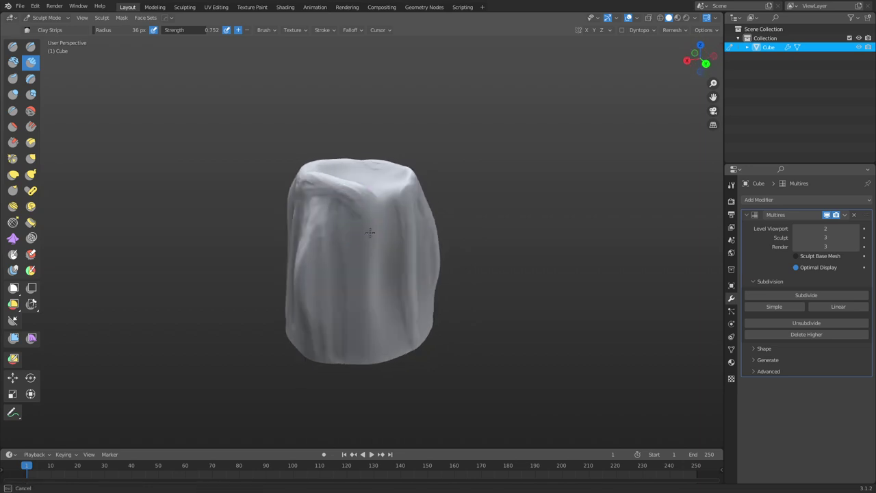
pyautogui.moveTo(371, 343); pyautogui.dragTo(371, 349)
pyautogui.moveTo(376, 198); pyautogui.dragTo(379, 321)
pyautogui.moveTo(380, 199); pyautogui.dragTo(387, 313)
pyautogui.moveTo(369, 198); pyautogui.dragTo(351, 271, button='middle')
pyautogui.moveTo(351, 271)
pyautogui.mouseDown()
pyautogui.moveTo(314, 238)
pyautogui.moveTo(369, 199)
pyautogui.moveTo(311, 212)
pyautogui.moveTo(327, 232)
pyautogui.moveTo(364, 222)
pyautogui.moveTo(382, 257)
pyautogui.moveTo(333, 259)
pyautogui.moveTo(345, 197)
pyautogui.moveTo(359, 236)
pyautogui.mouseUp()
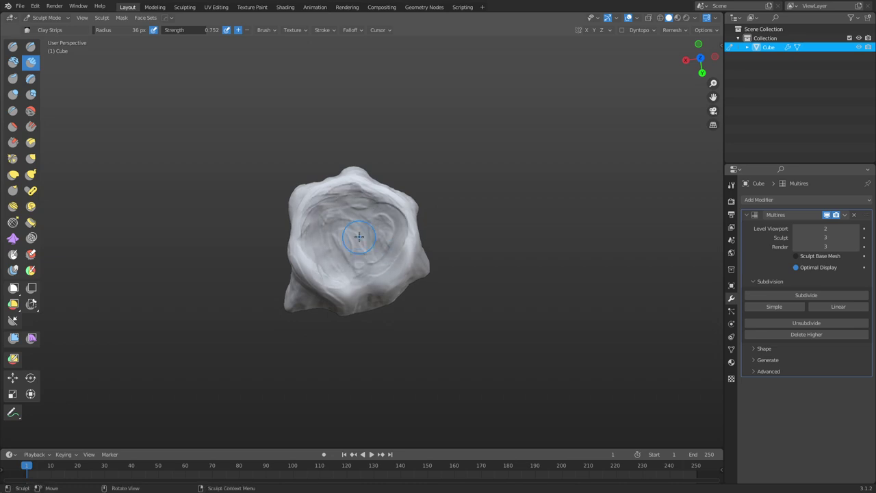
# - Return to Object Mode and raise the Multiresolution viewport level to 3
pyautogui.hotkey('ctrl', 'Tab')
pyautogui.click(304, 234)
pyautogui.moveTo(443, 289); pyautogui.dragTo(475, 214, button='middle')
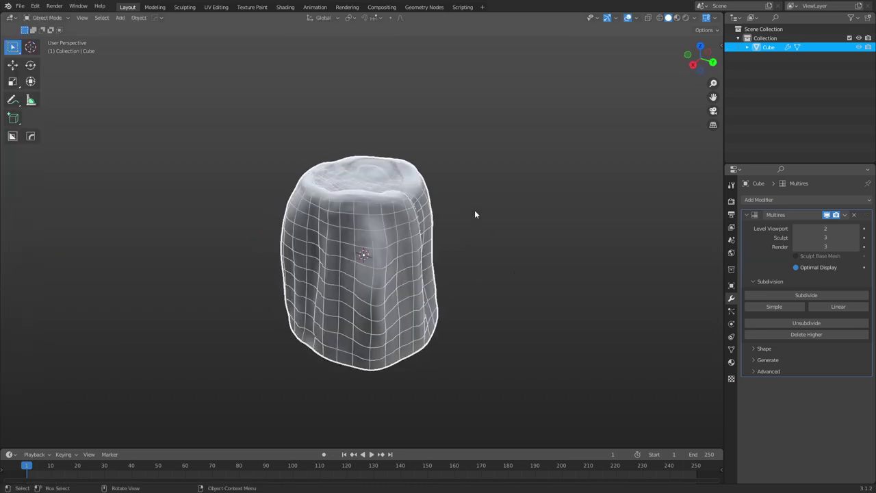
pyautogui.scroll(2, 497, 247)
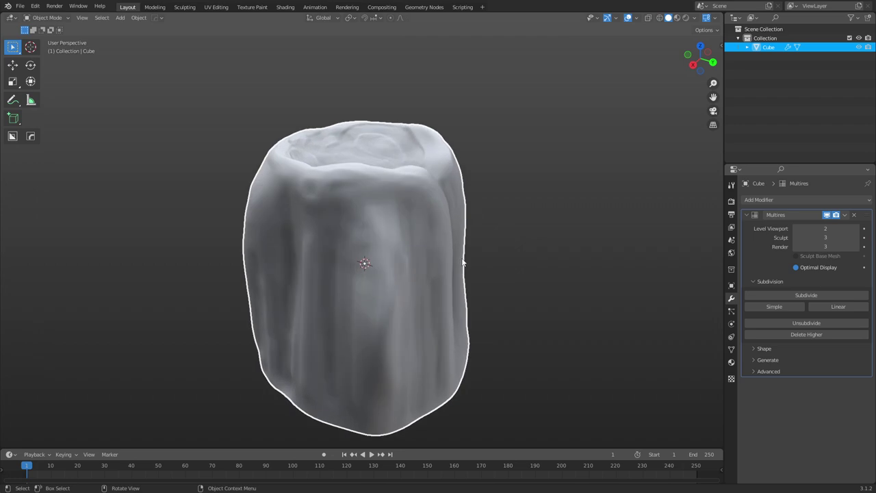
pyautogui.click(861, 228)
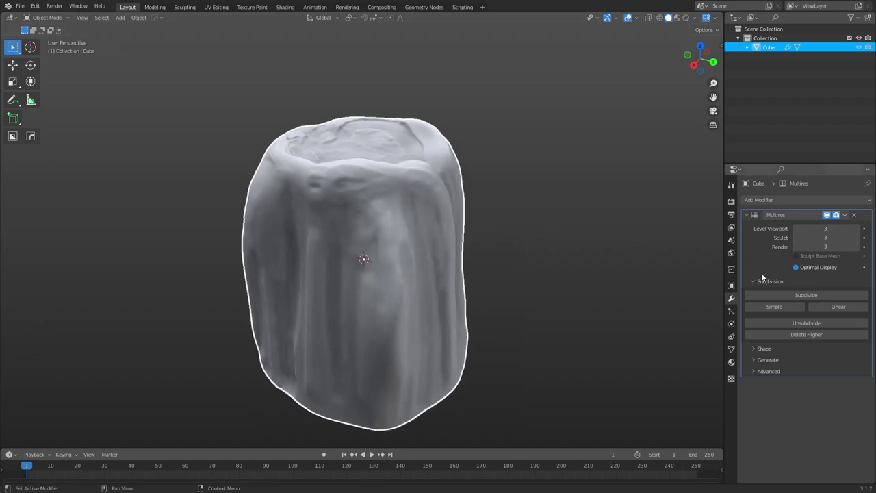
# - Lower the Multiresolution viewport level to 0 and apply the sculpted shape to the base mesh with Apply Base
pyautogui.click(764, 348)
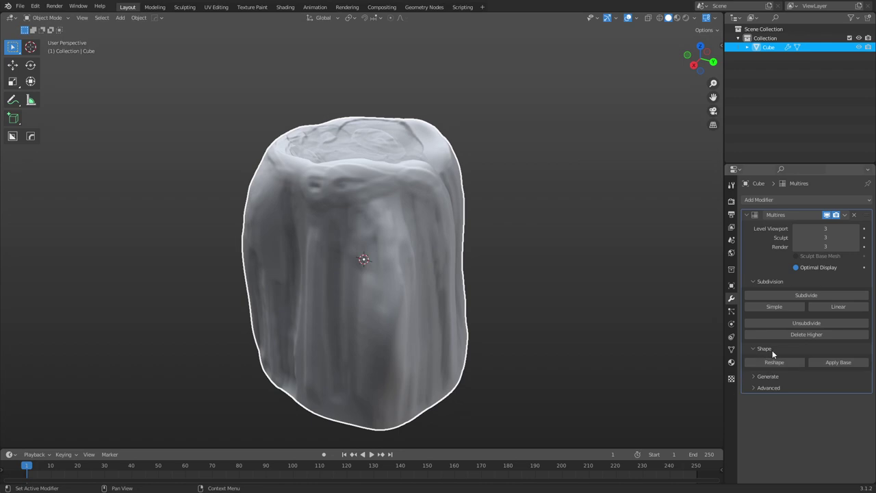
pyautogui.click(795, 228)
pyautogui.click(795, 229)
pyautogui.click(795, 229)
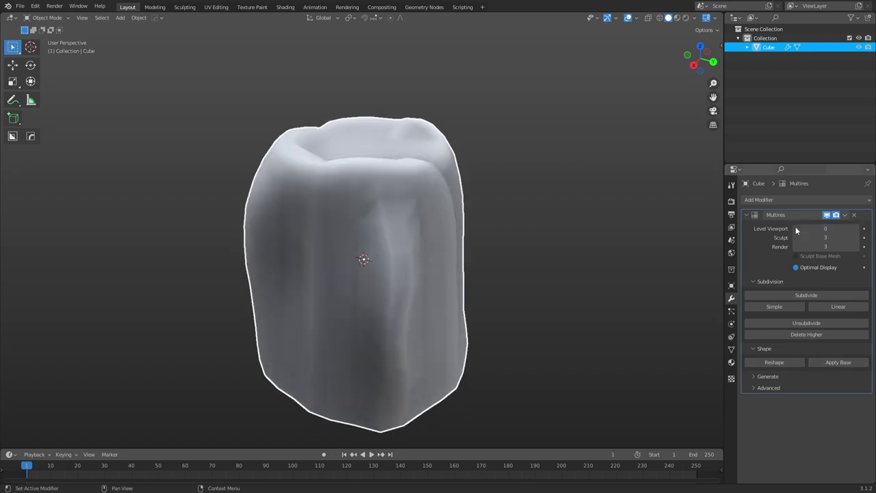
pyautogui.click(838, 364)
# - Compare the base mesh with the Multiresolution result at viewport level 2, and return the level to 0
pyautogui.moveTo(370, 268); pyautogui.dragTo(431, 278, button='middle')
pyautogui.press('w')
pyautogui.click(859, 229)
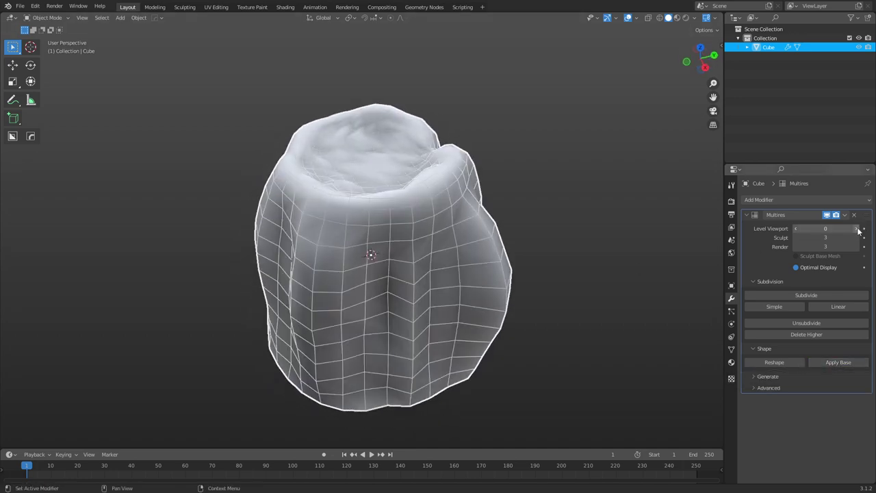
pyautogui.click(859, 229)
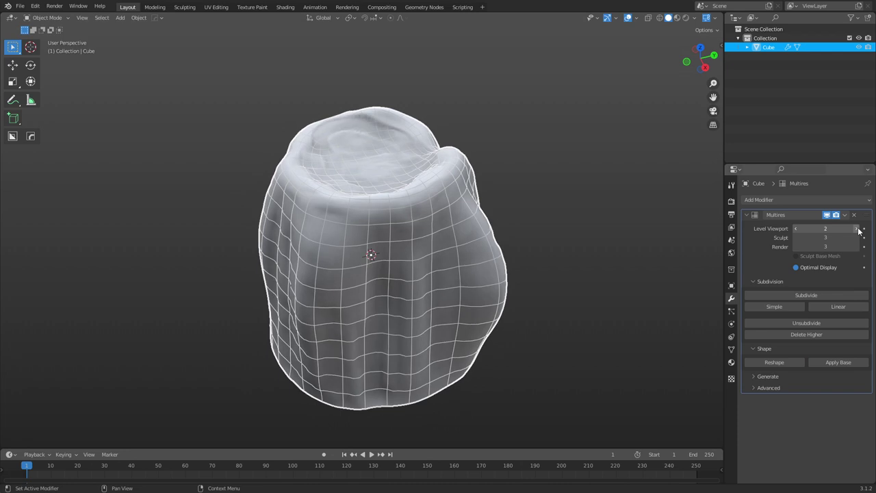
pyautogui.click(796, 229)
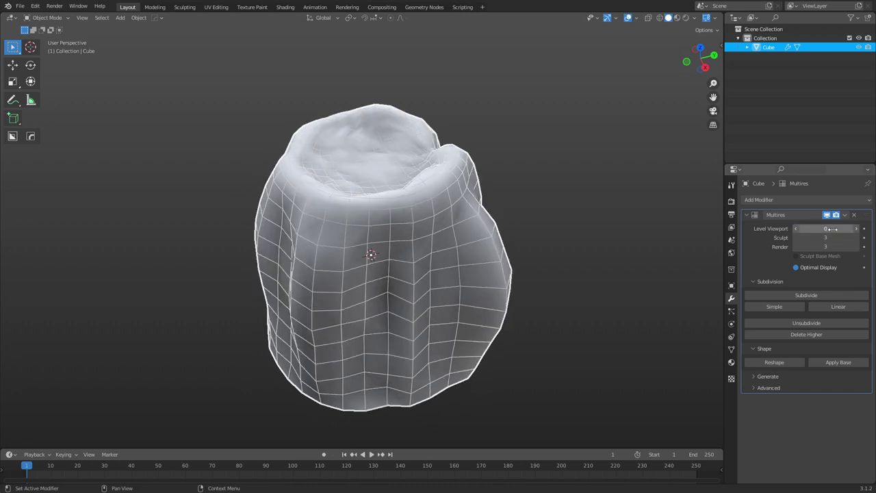
# - Enter Edit Mode on the stump and clear the selection
pyautogui.hotkey('ctrl', 'Tab')
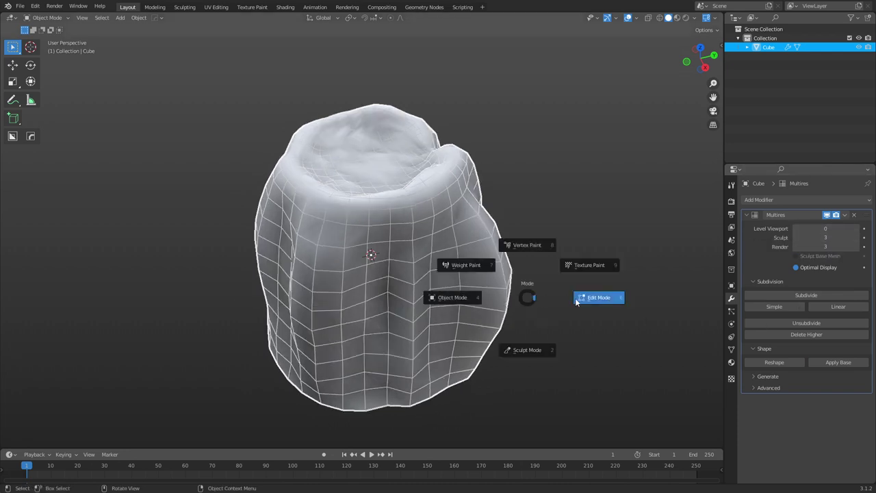
pyautogui.click(596, 297)
pyautogui.moveTo(596, 297); pyautogui.dragTo(463, 275, button='middle')
pyautogui.hotkey('alt', 'a')
pyautogui.scroll(4, 383, 242)
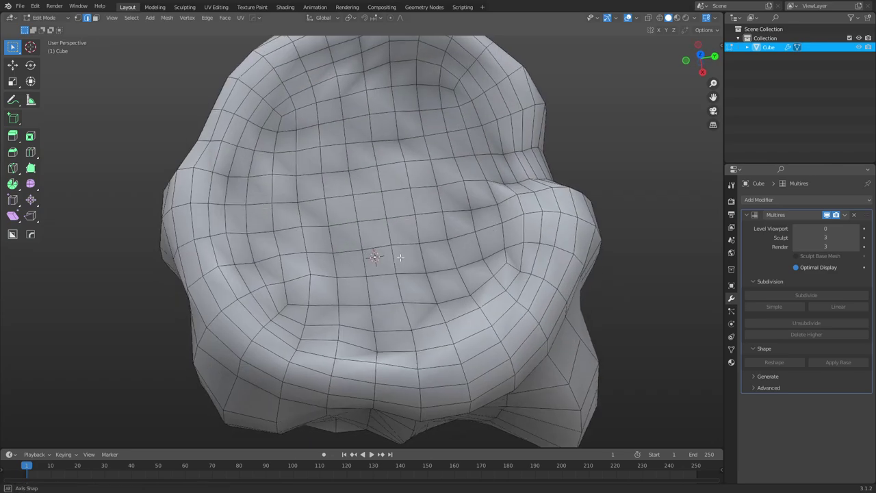
# - Select the closed ring of edges inside the stump's top recess and mark it as a seam
pyautogui.moveTo(244, 201); pyautogui.dragTo(273, 216, button='middle')
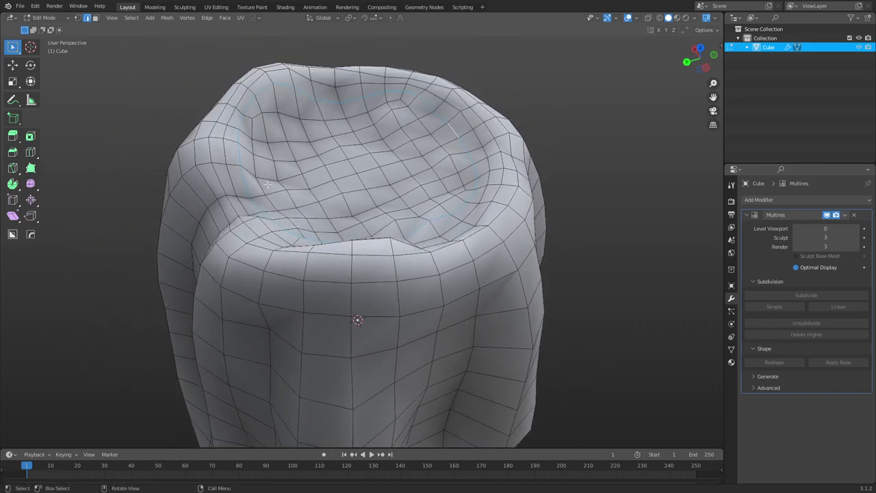
pyautogui.moveTo(268, 185); pyautogui.dragTo(240, 196, button='middle')
pyautogui.press('c')
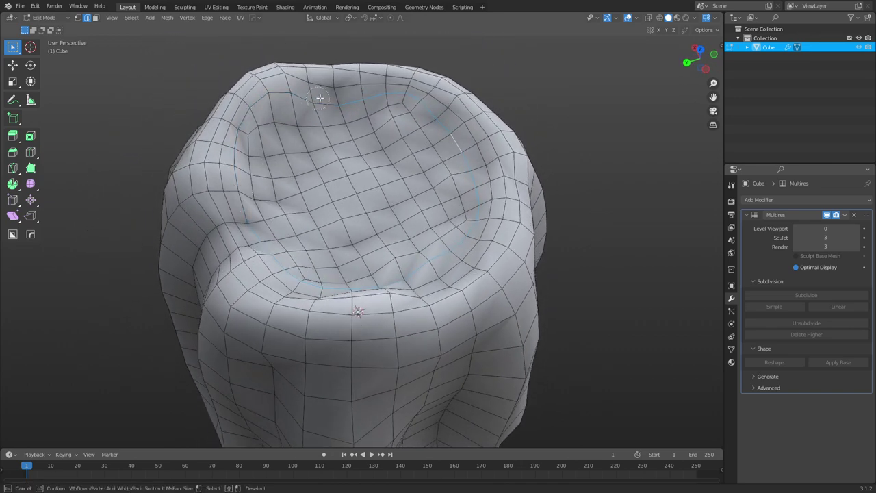
pyautogui.press('Escape')
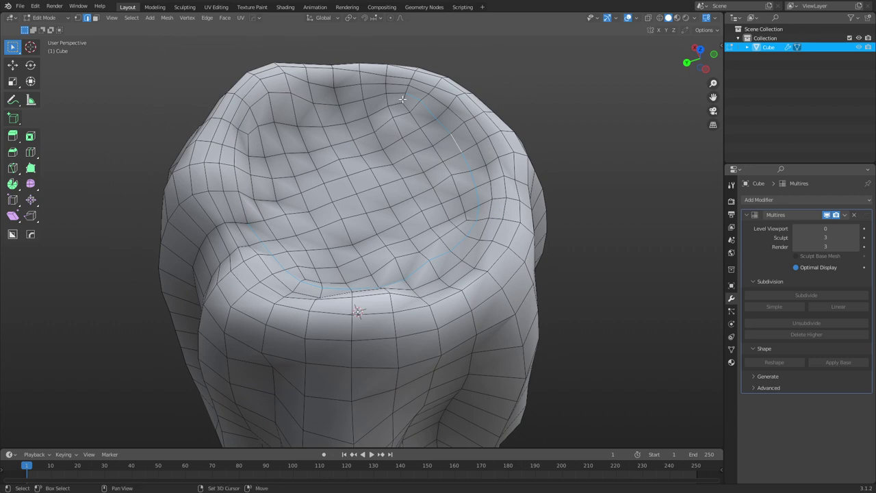
pyautogui.keyDown('ctrl'); pyautogui.click(249, 133); pyautogui.keyUp('ctrl')
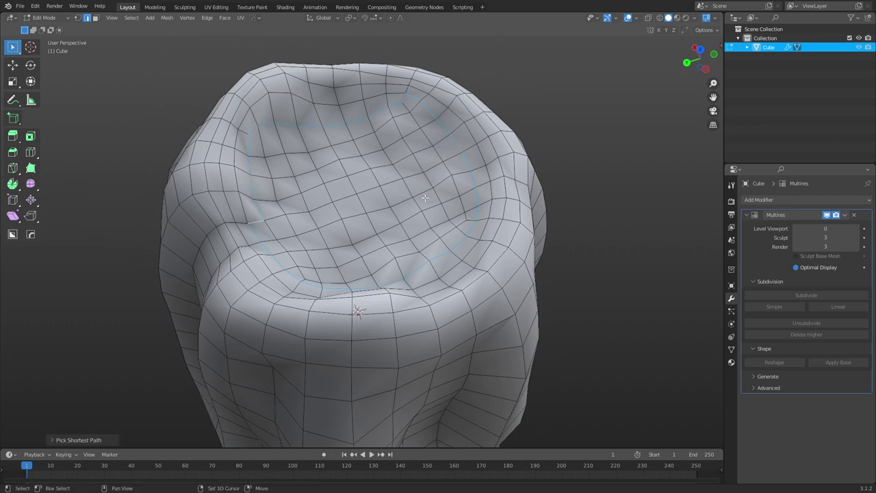
pyautogui.hotkey('shift', 'u')
pyautogui.click(461, 203)
# - Select the vertical edge path from the rim notch down to the stump's base and mark it as a seam
pyautogui.moveTo(265, 258); pyautogui.dragTo(409, 362, button='middle')
pyautogui.keyDown('ctrl'); pyautogui.click(371, 430); pyautogui.keyUp('ctrl')
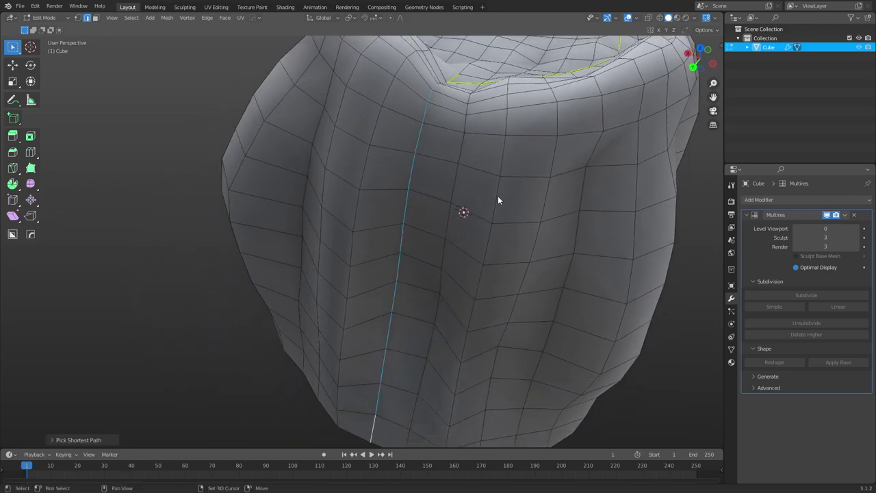
pyautogui.hotkey('shift', 'u')
pyautogui.click(531, 199)
# - Unwrap the whole stump mesh and switch to the UV Editing workspace
pyautogui.scroll(-3, 443, 338)
pyautogui.moveTo(436, 337); pyautogui.dragTo(463, 266, button='middle')
pyautogui.moveTo(464, 212); pyautogui.dragTo(433, 245, button='middle')
pyautogui.press('a')
pyautogui.press('u')
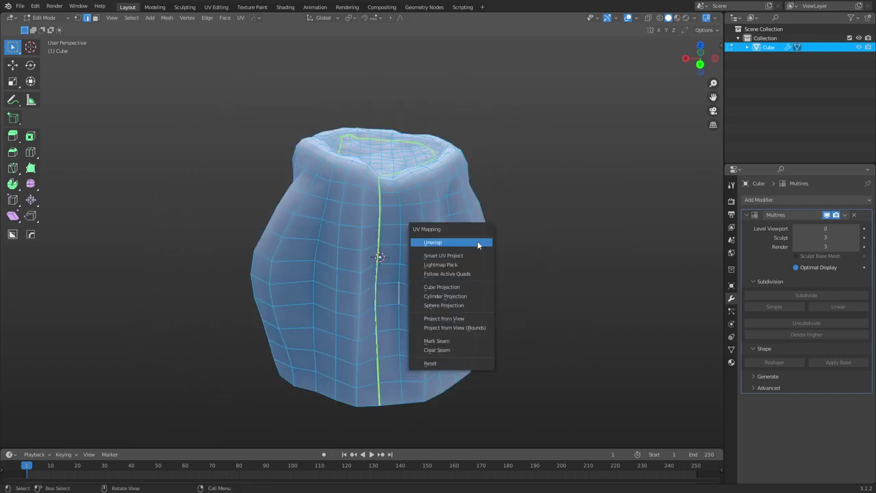
pyautogui.click(477, 241)
pyautogui.click(222, 7)
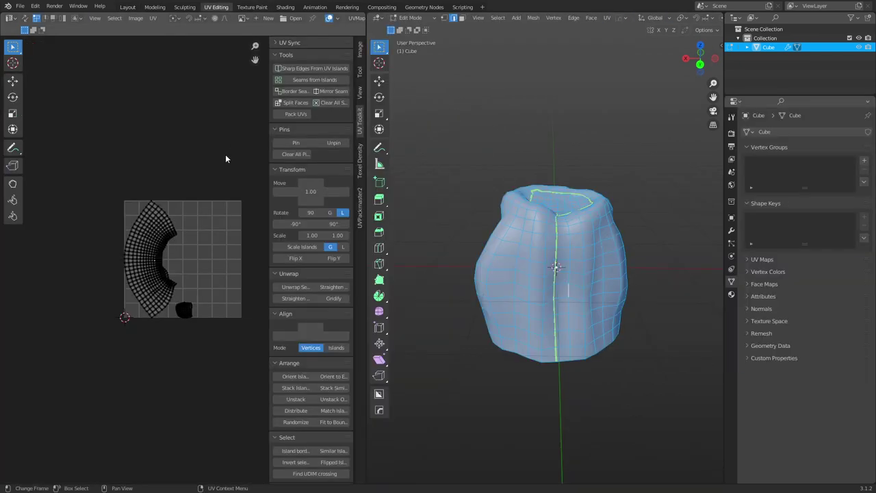
# - Examine the UV islands against the seams on the stump, and view the stump in Object Mode
pyautogui.scroll(2, 205, 260)
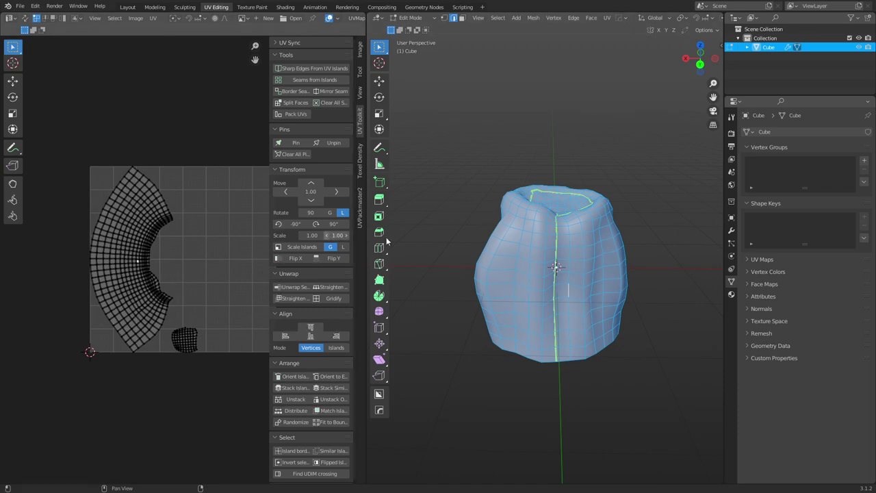
pyautogui.moveTo(551, 296); pyautogui.dragTo(565, 262, button='middle')
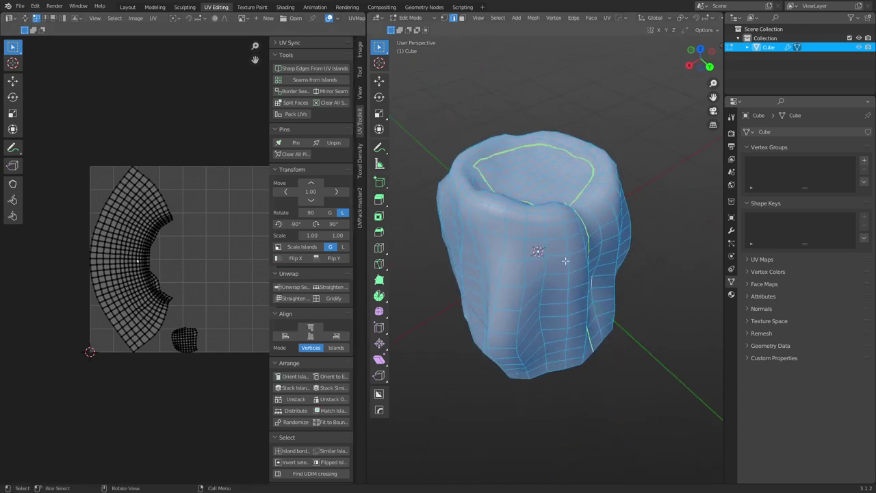
pyautogui.press('Tab')
pyautogui.press('Tab')
pyautogui.hotkey('ctrl', 'Tab')
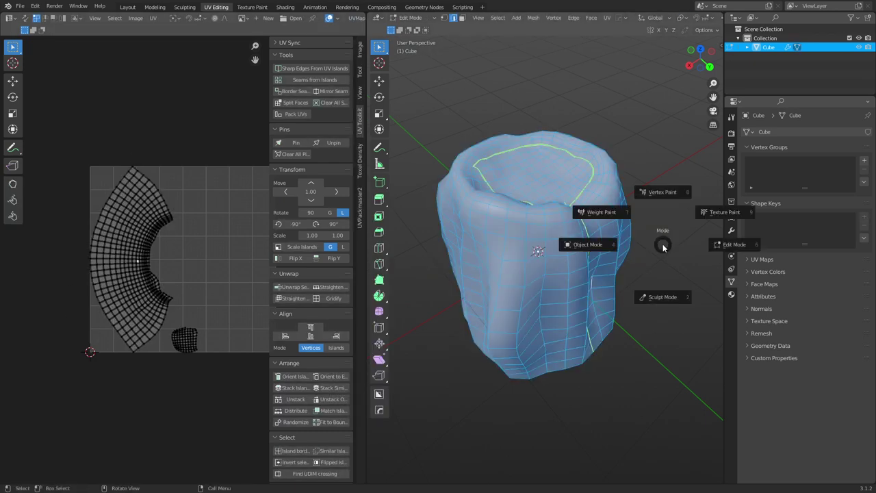
pyautogui.click(608, 250)
pyautogui.scroll(1, 538, 269)
pyautogui.hotkey('shift', 'z')
pyautogui.scroll(-2, 538, 269)
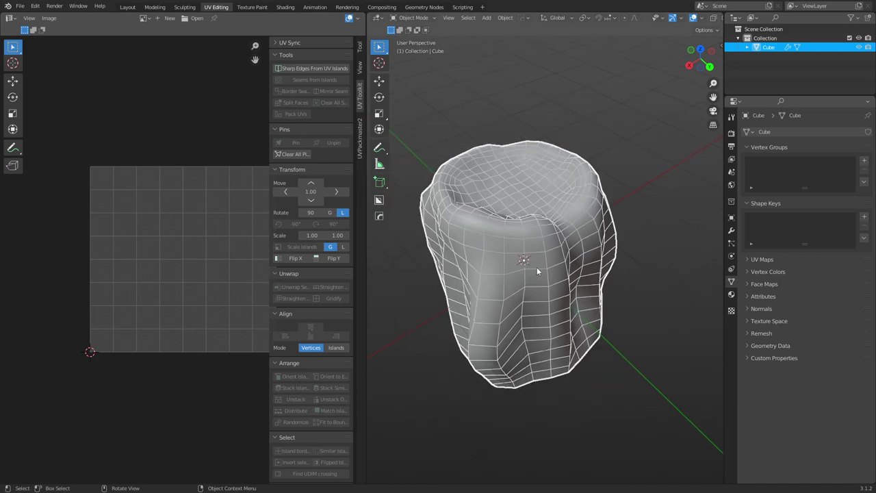
# - In Edit Mode, mark a second vertical seam down the side opposite the notch, from the recess ring to the base
pyautogui.press('Tab')
pyautogui.moveTo(539, 278); pyautogui.dragTo(537, 298, button='middle')
pyautogui.hotkey('alt', 'a')
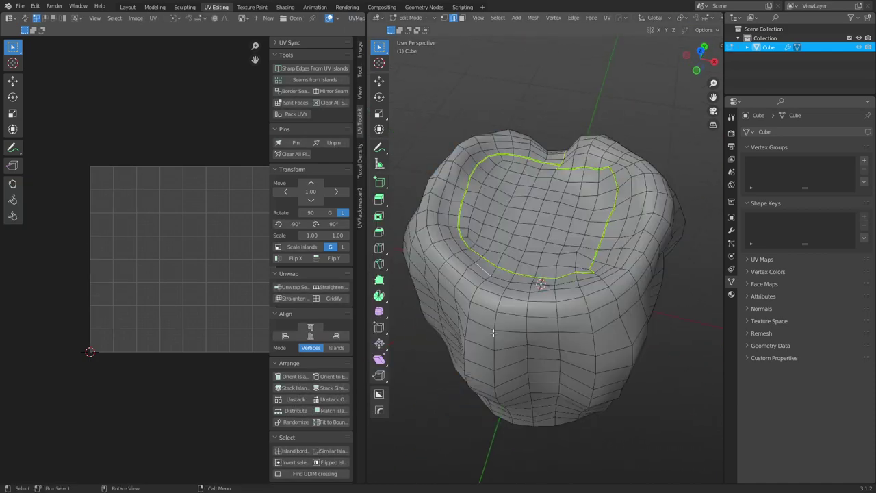
pyautogui.moveTo(490, 277); pyautogui.dragTo(501, 265, button='middle')
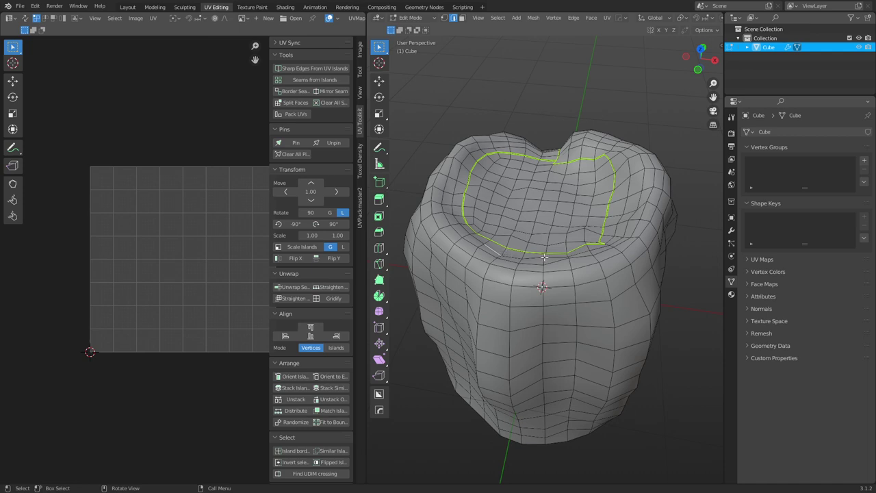
pyautogui.moveTo(587, 432); pyautogui.dragTo(524, 453, button='middle')
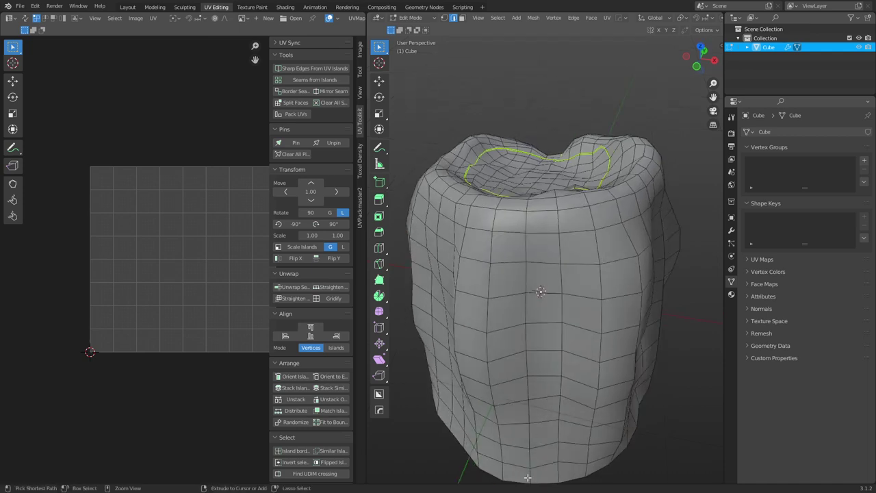
pyautogui.keyDown('alt'); pyautogui.click(527, 477); pyautogui.keyUp('alt')
pyautogui.press('u')
pyautogui.click(530, 472)
# - Unwrap the whole mesh again using the added seam and frame the complete UV layout
pyautogui.press('a')
pyautogui.press('u')
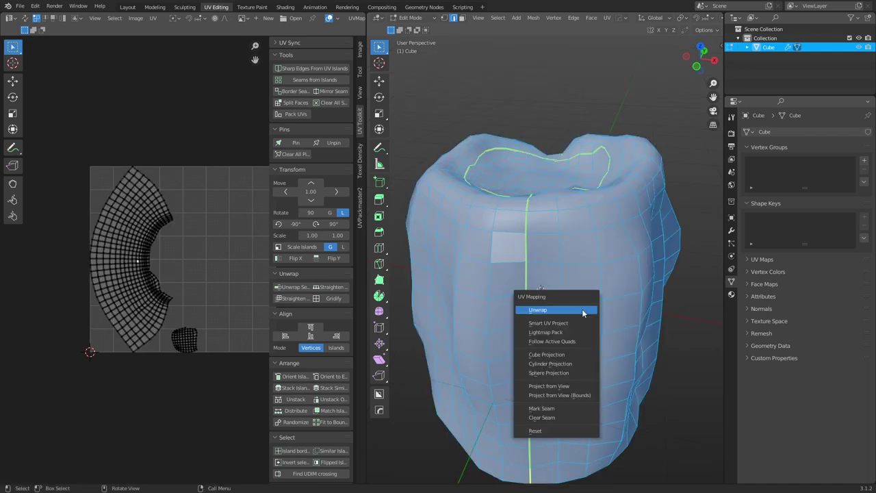
pyautogui.press('u')
pyautogui.click(594, 275)
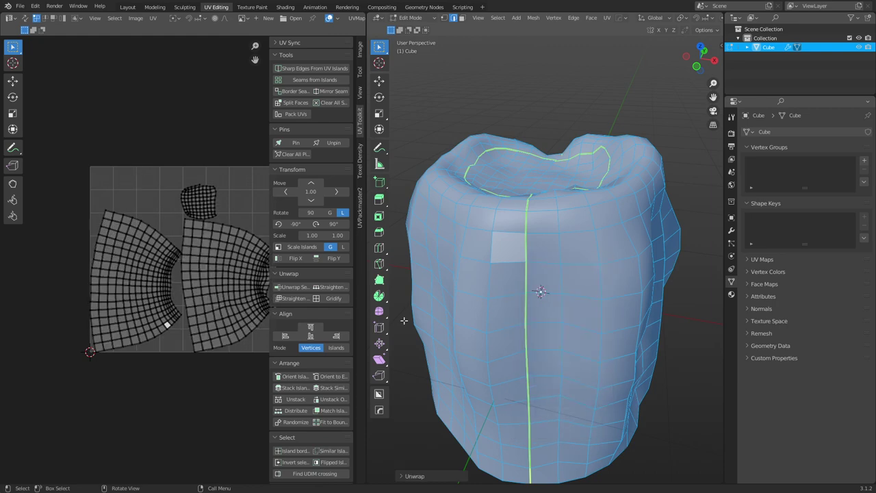
pyautogui.scroll(-3, 209, 315)
pyautogui.moveTo(207, 262); pyautogui.dragTo(179, 268, button='middle')
pyautogui.scroll(2, 156, 277)
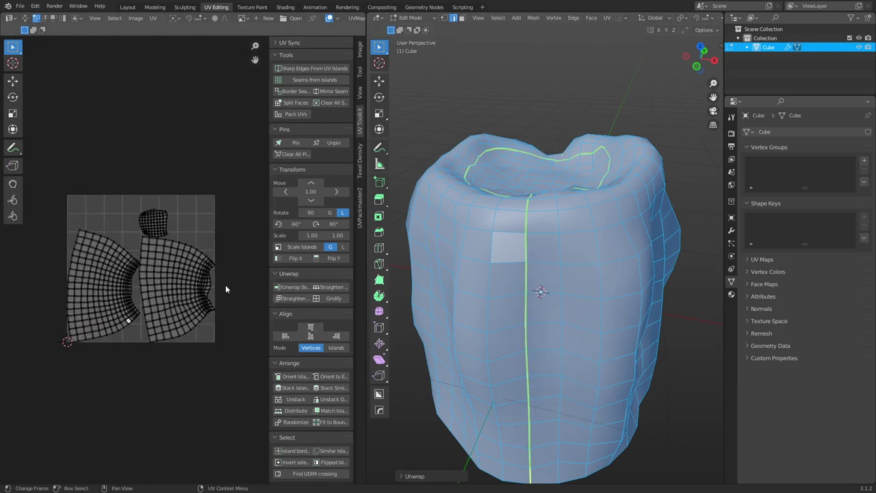